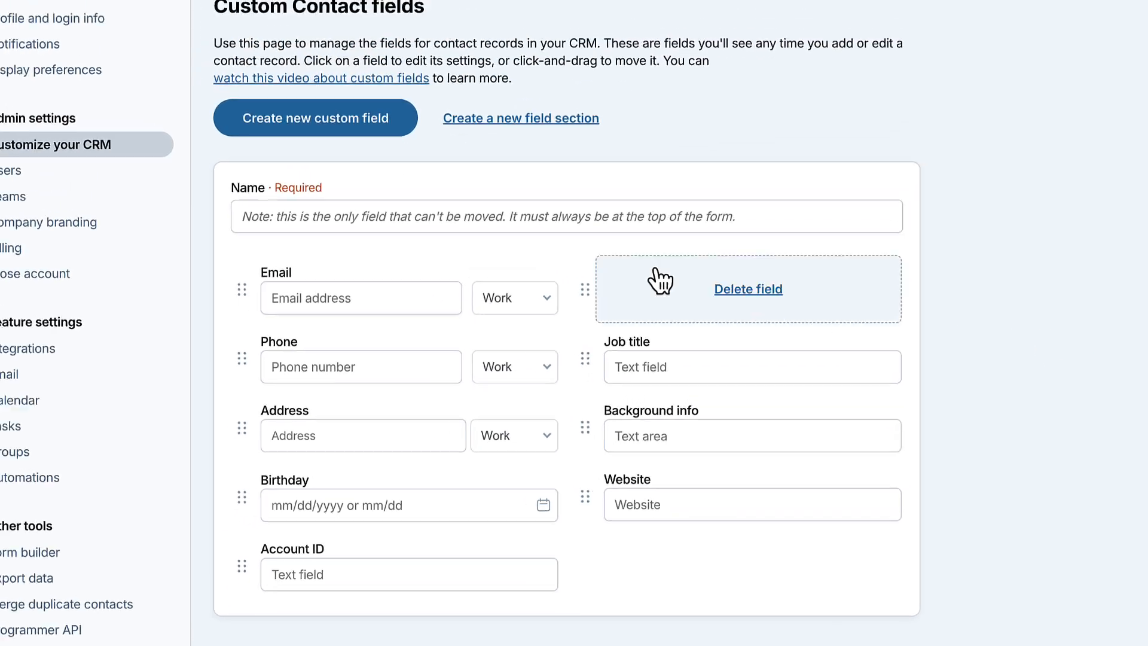
Open the CRM customization settings and look at the Companies record fields
{"action": "left_click", "coordinate": [206, 178]}
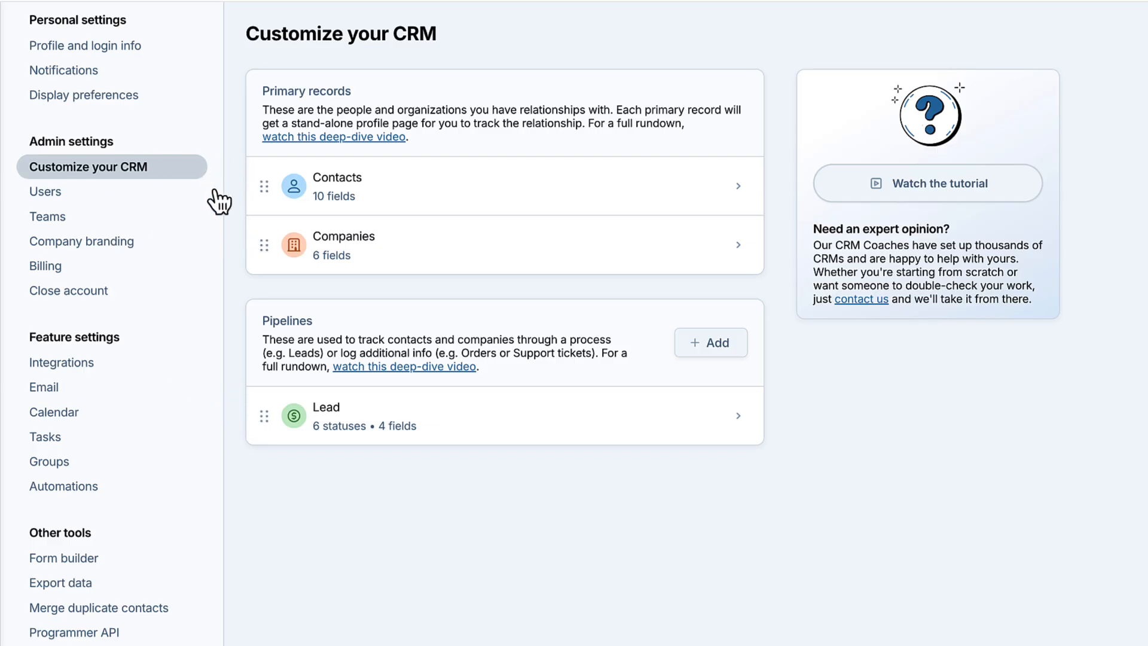
{"action": "left_click", "coordinate": [369, 259]}
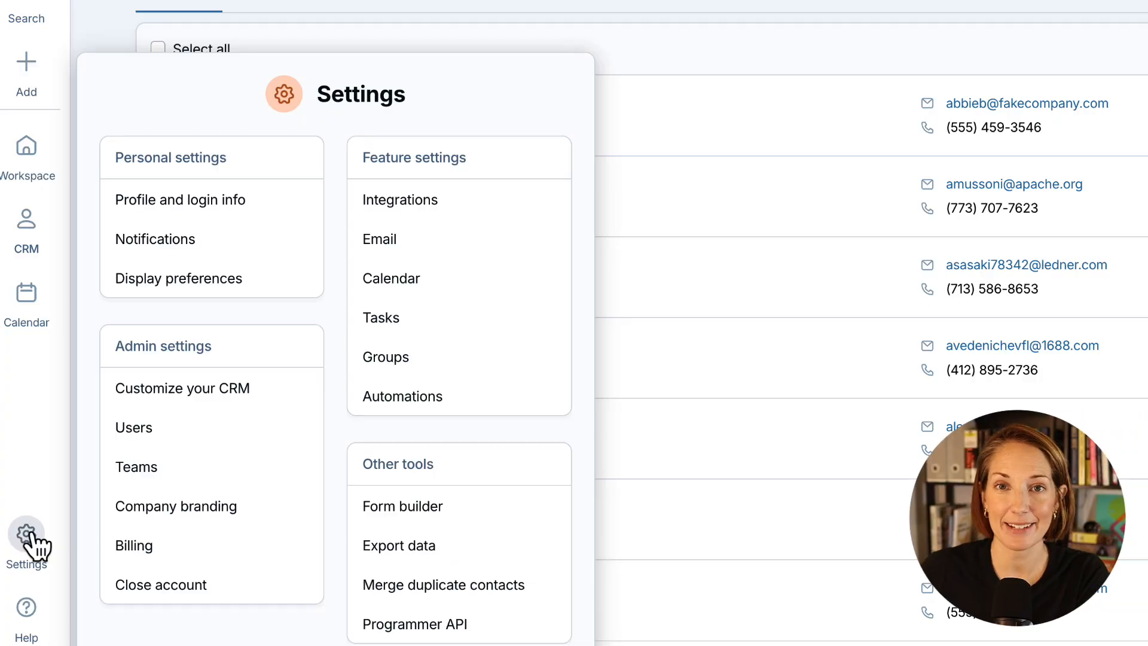
Open the Contacts field settings from the CRM customization page and create a single-line text field named Acct ID
{"action": "left_click", "coordinate": [288, 394]}
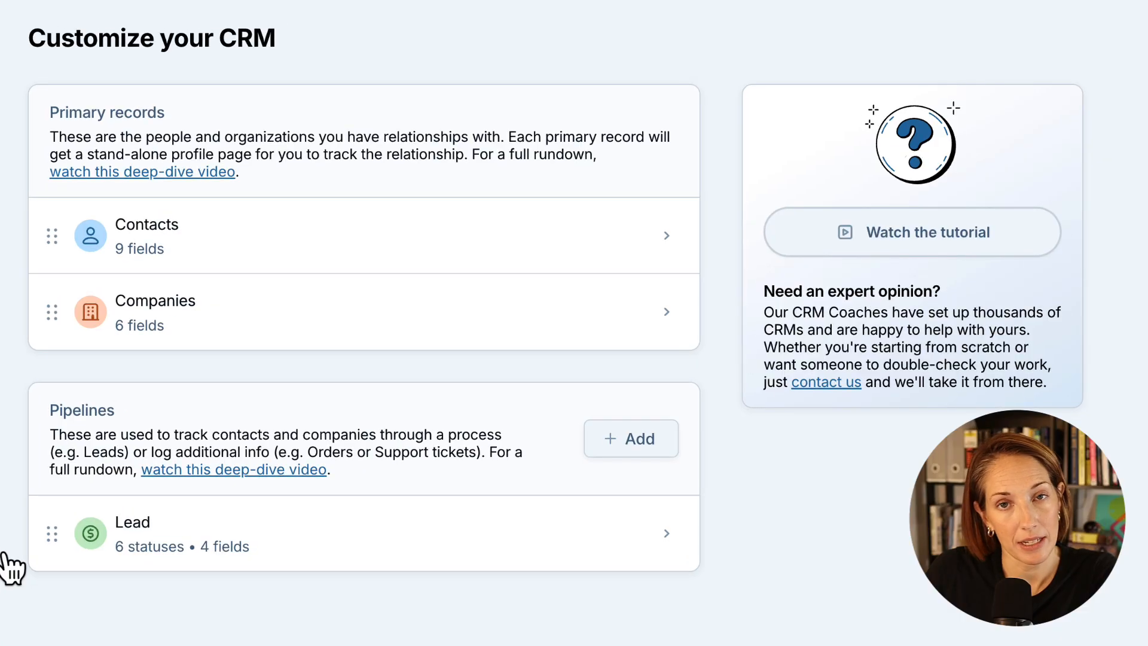
{"action": "left_click", "coordinate": [180, 248]}
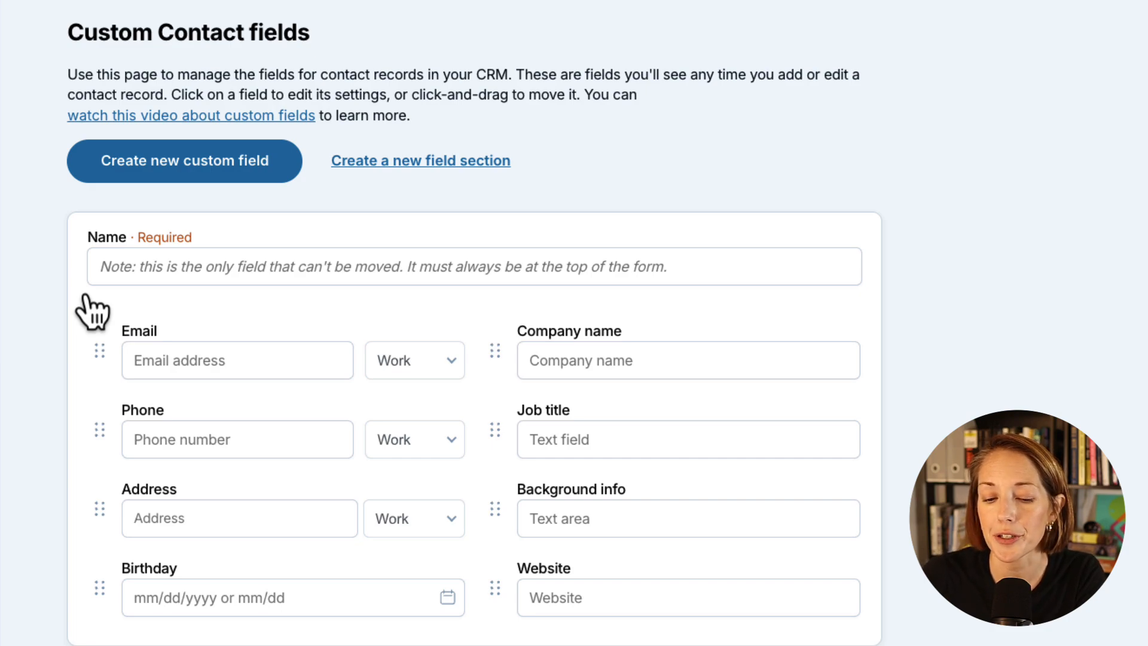
{"action": "left_click", "coordinate": [81, 180]}
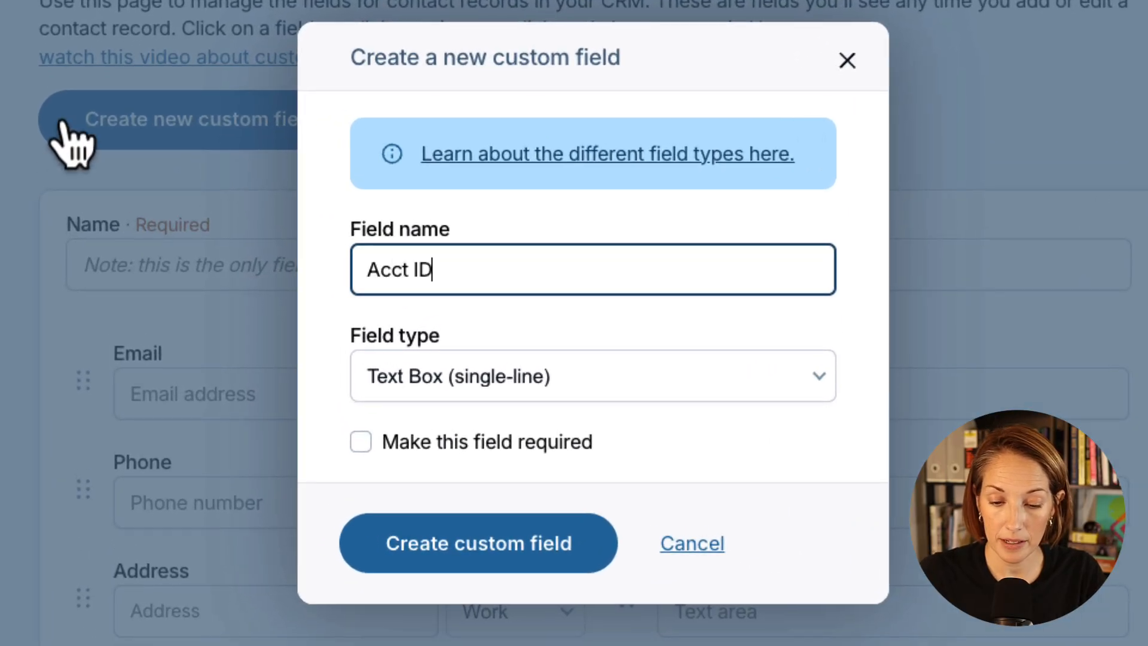
{"action": "left_click", "coordinate": [392, 541]}
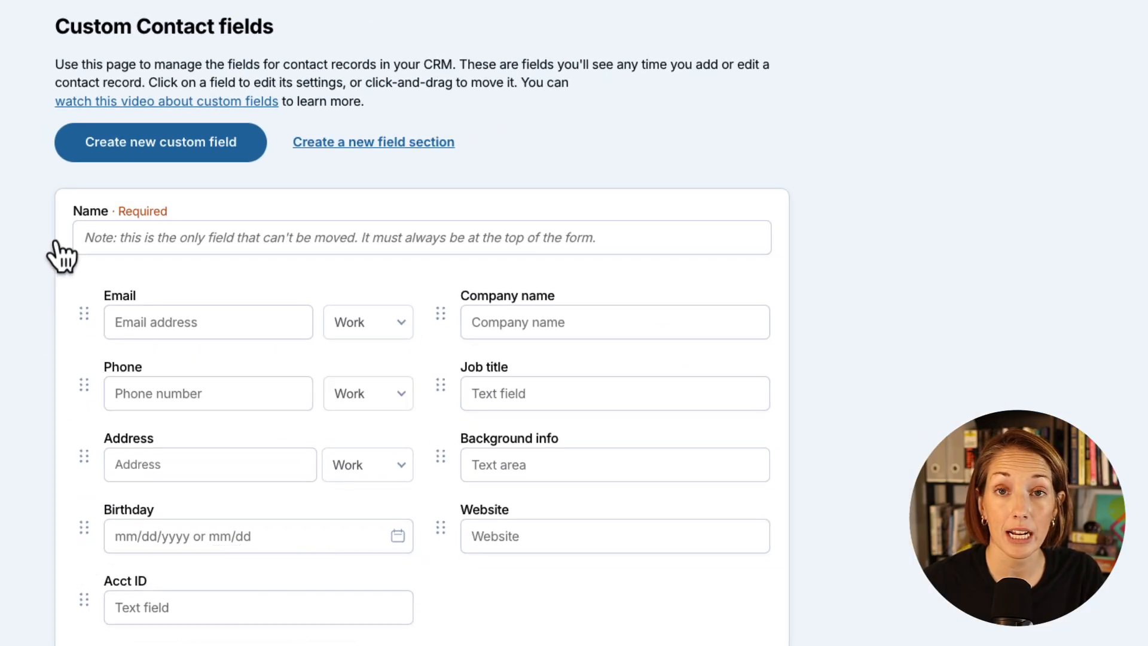
Set up a new dropdown list contact field named Source with the options Website, Social Media and Referral
{"action": "left_click", "coordinate": [99, 170]}
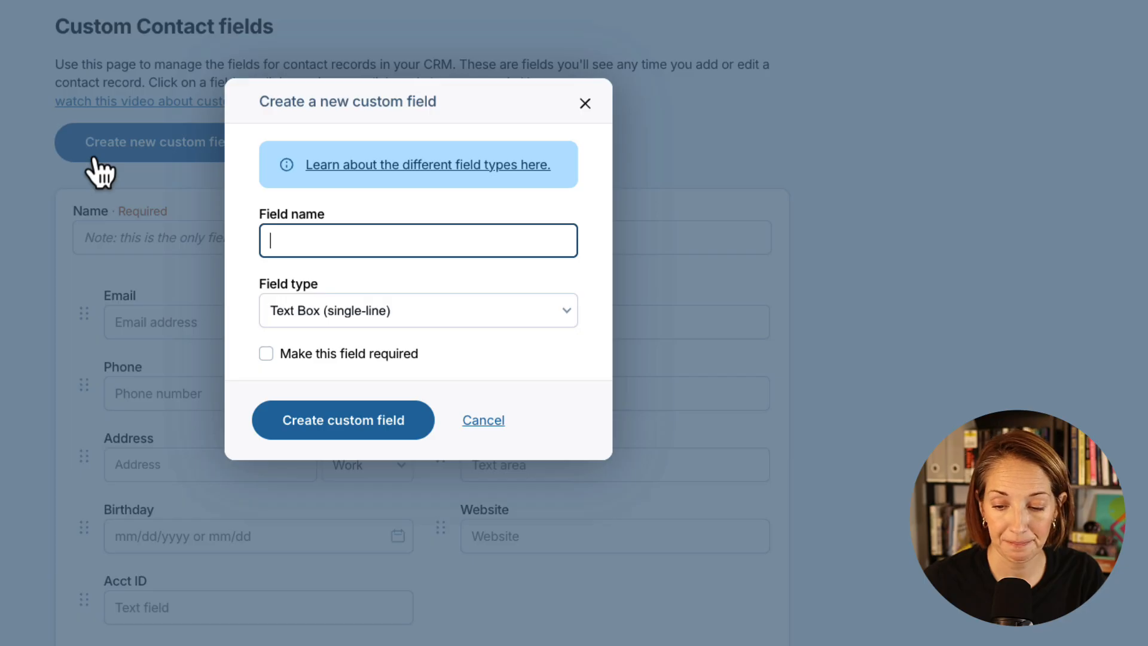
{"action": "left_click", "coordinate": [305, 311]}
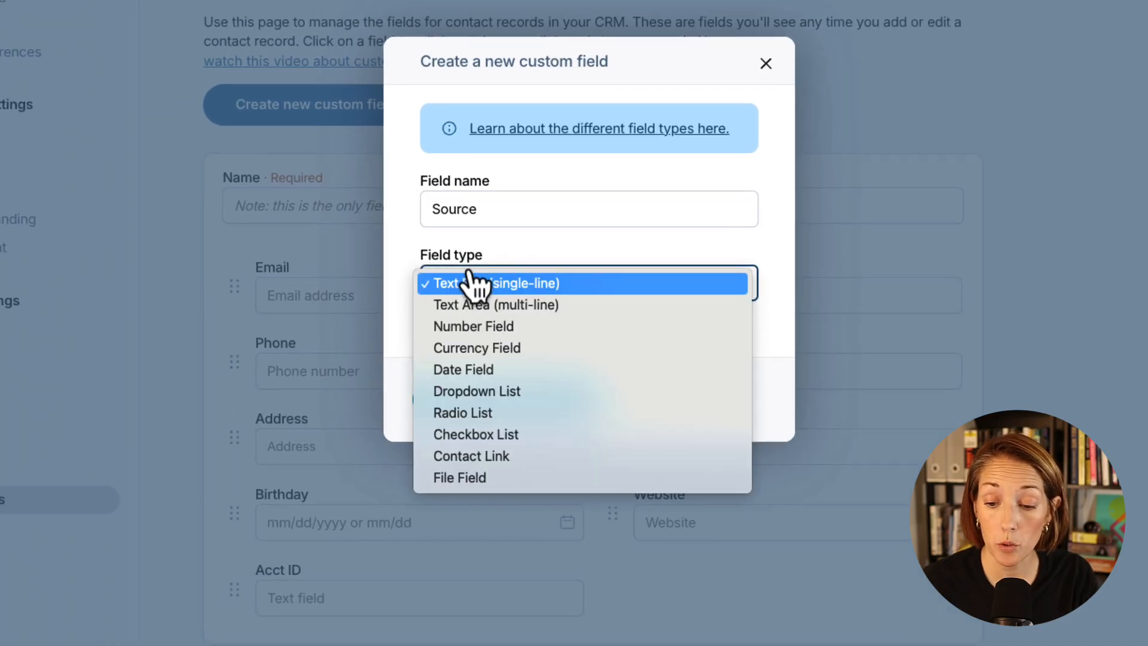
{"action": "left_click", "coordinate": [469, 394]}
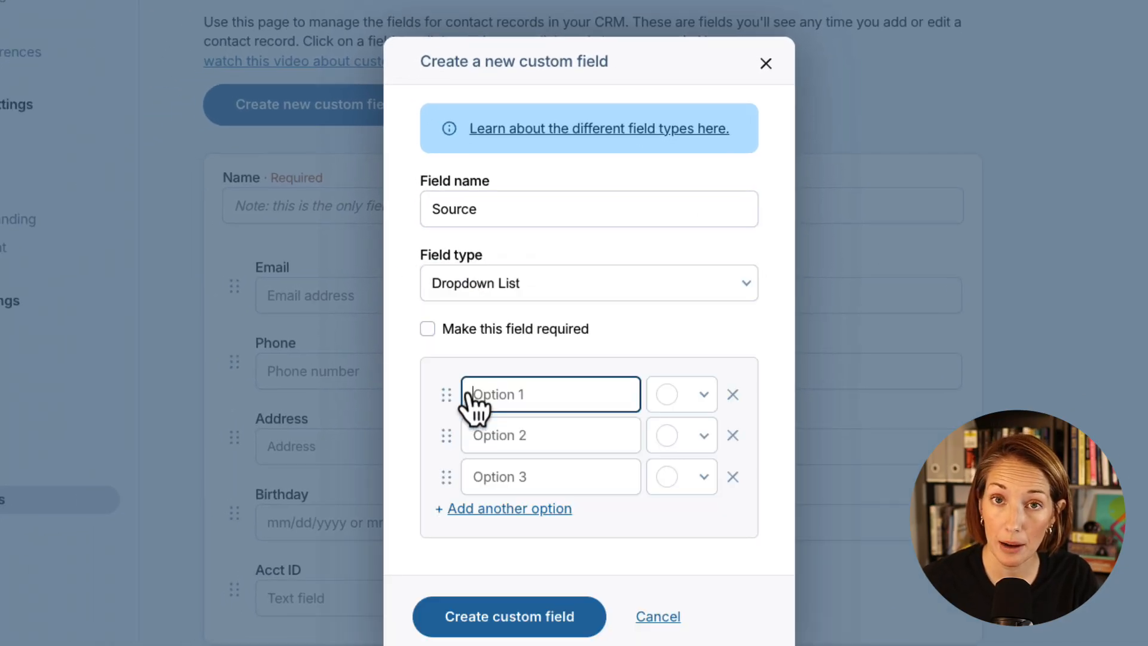
{"action": "type", "text": "Website"}
{"action": "key", "text": "Tab"}
{"action": "type", "text": "Social Media"}
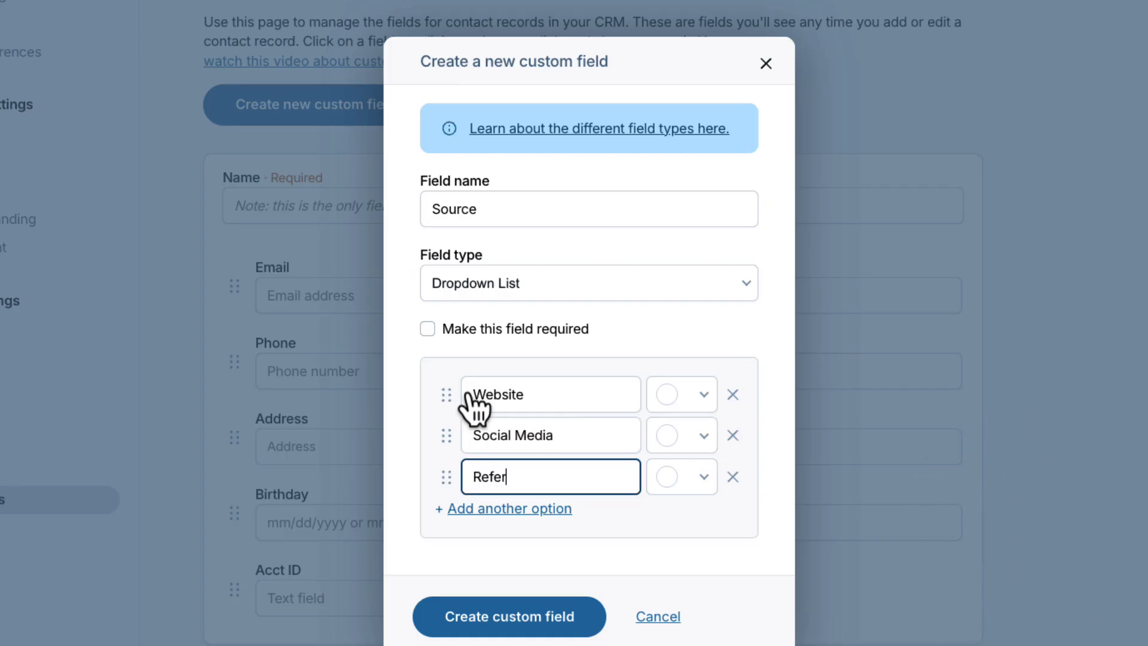
Color the Website option Blue and Social Media Light Blue, give Referral a color, and create the Source field
{"action": "left_click", "coordinate": [694, 395]}
{"action": "left_click", "coordinate": [678, 464]}
{"action": "left_click", "coordinate": [694, 435]}
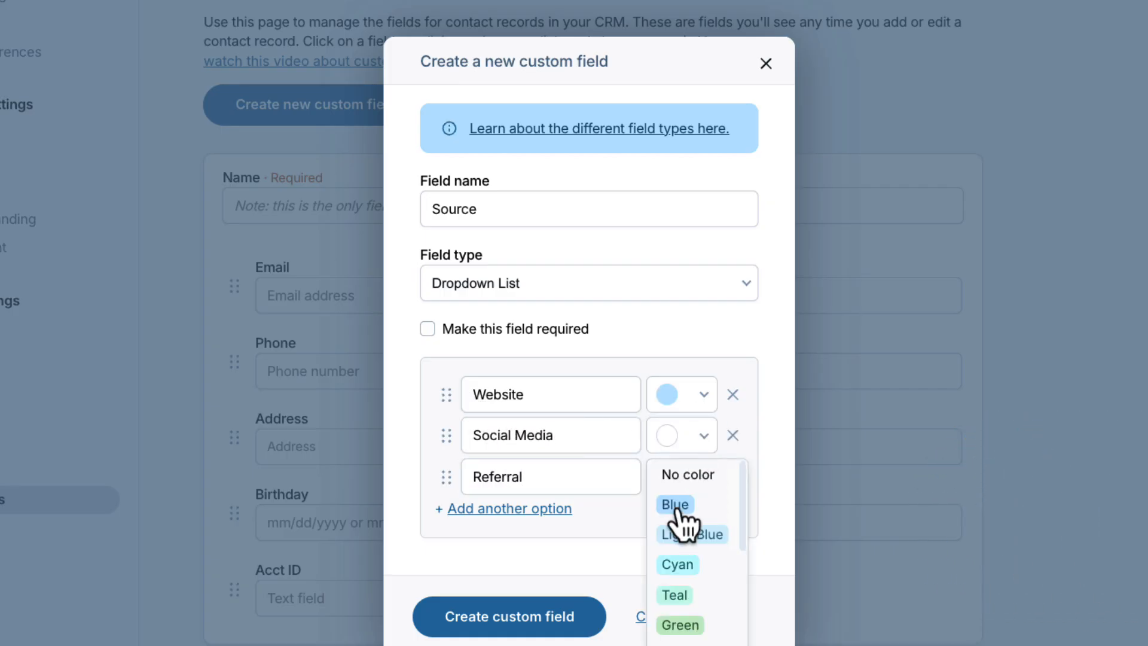
{"action": "left_click", "coordinate": [680, 532]}
{"action": "left_click", "coordinate": [672, 489]}
{"action": "left_click", "coordinate": [673, 605]}
{"action": "left_click", "coordinate": [598, 615]}
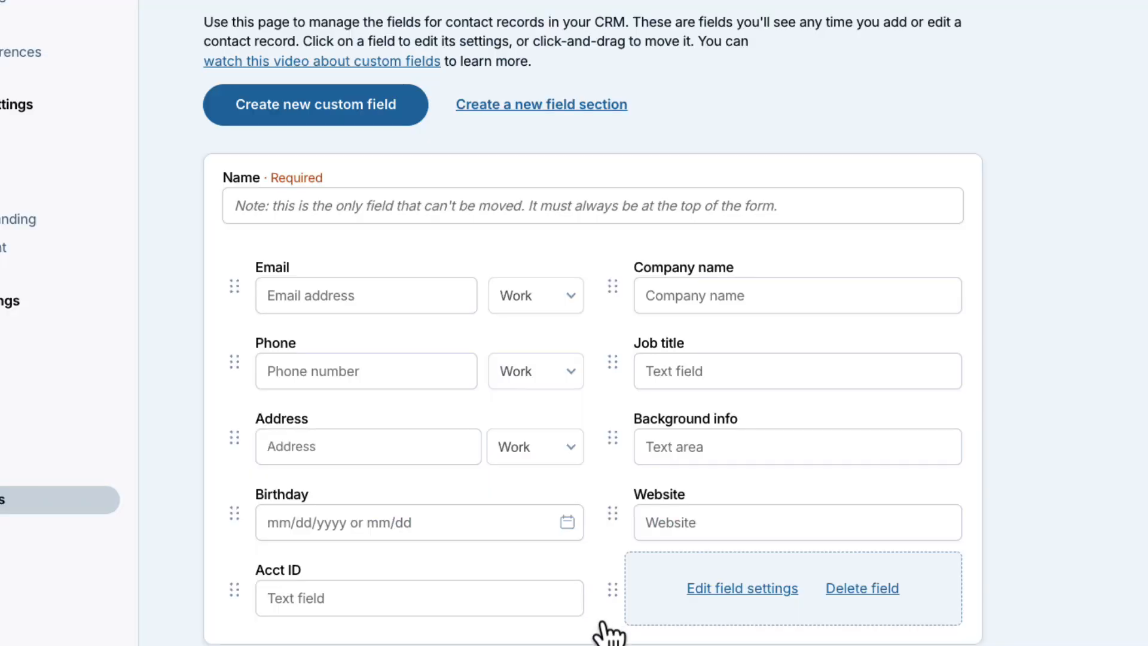
Set up a new checkbox list field named Client Services with the options SEO, Social Media and Marketing
{"action": "left_click", "coordinate": [254, 103]}
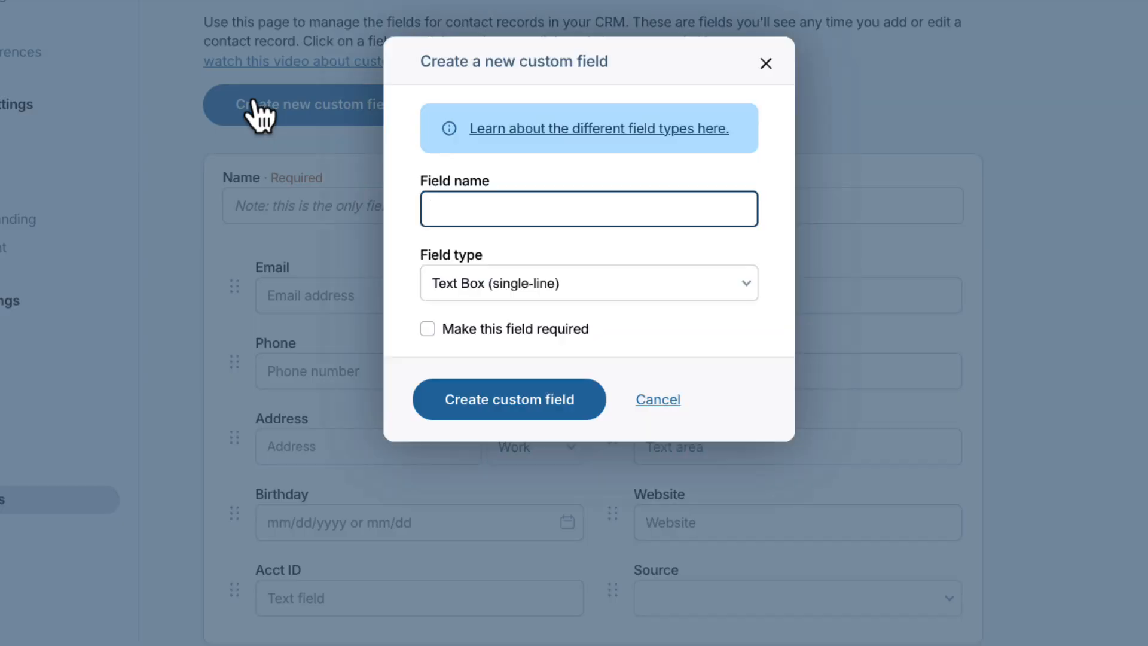
{"action": "left_click", "coordinate": [532, 283]}
{"action": "left_click", "coordinate": [488, 435]}
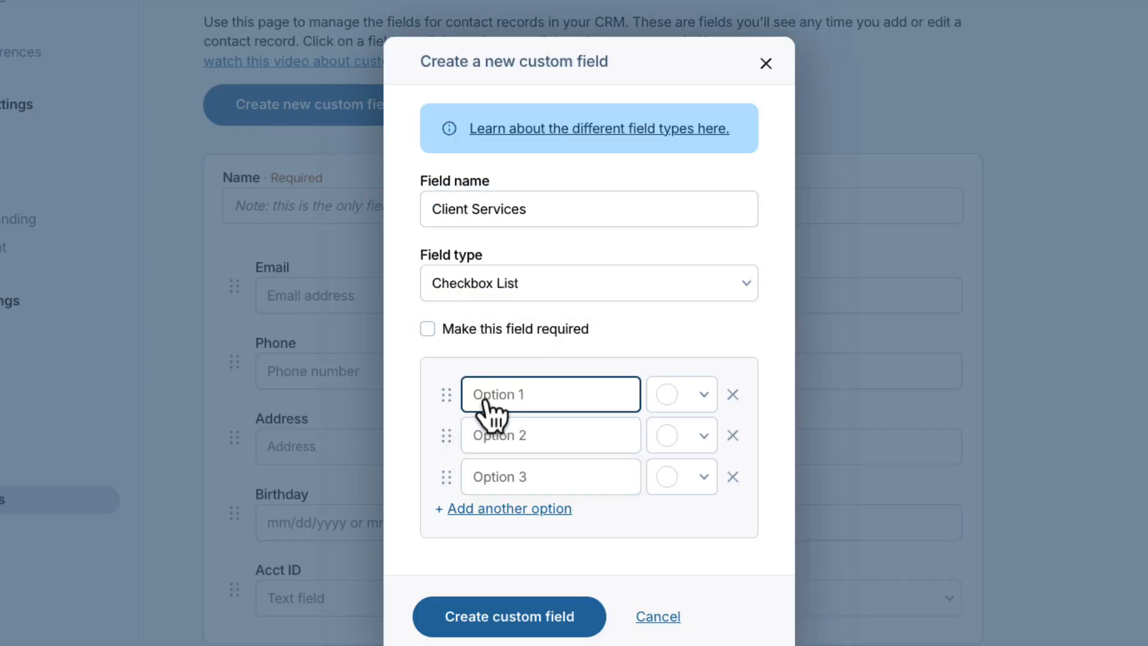
{"action": "type", "text": "SEO"}
{"action": "key", "text": "Tab"}
{"action": "key", "text": "Tab"}
{"action": "type", "text": "S"}
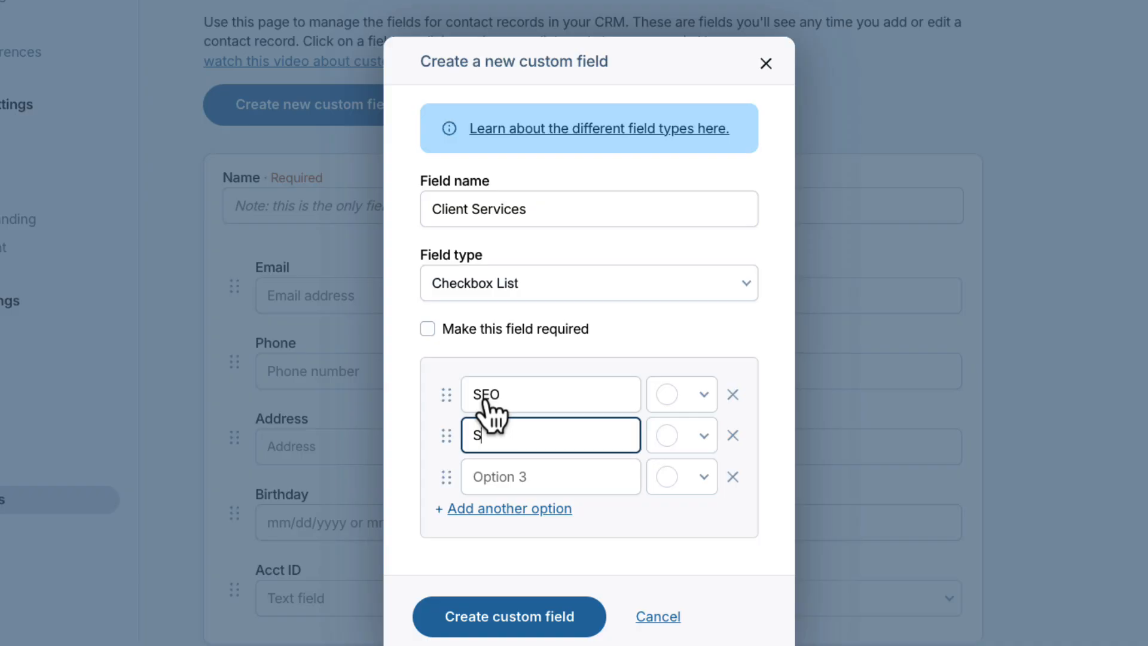
{"action": "type", "text": "ocial Media"}
{"action": "key", "text": "Tab"}
{"action": "type", "text": "Marketing"}
Color SEO Green, Social Media Lime Green and Marketing a light orange, and create the Client Services field
{"action": "left_click", "coordinate": [676, 395]}
{"action": "left_click", "coordinate": [678, 581]}
{"action": "left_click", "coordinate": [672, 435]}
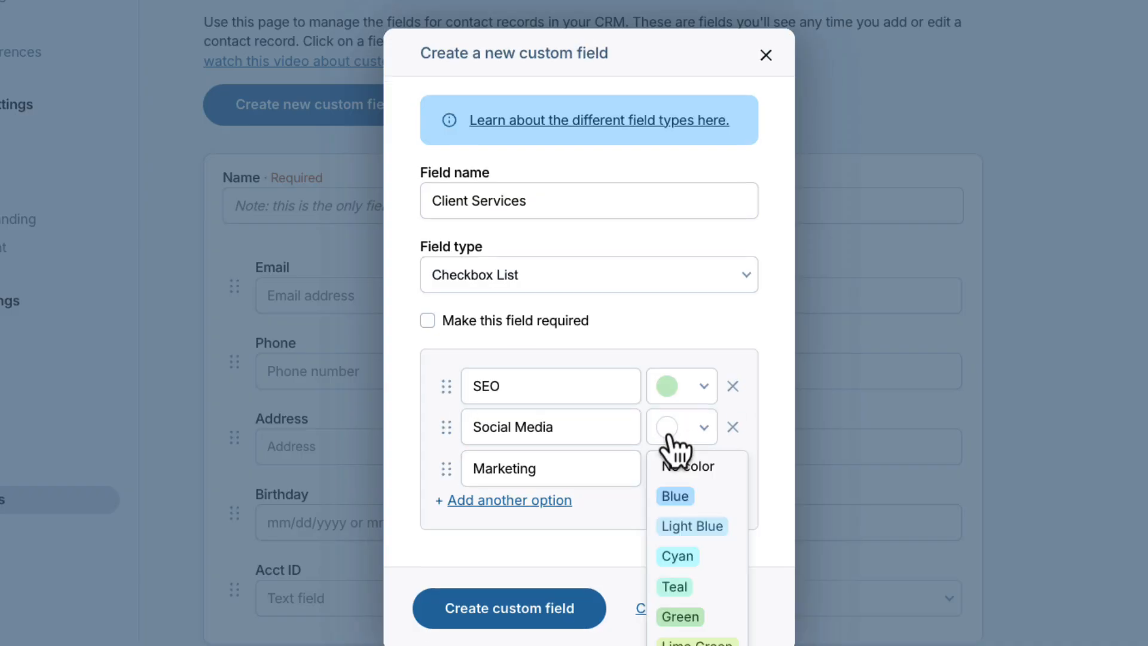
{"action": "left_click", "coordinate": [678, 641]}
{"action": "left_click", "coordinate": [677, 470]}
{"action": "left_click", "coordinate": [682, 634]}
{"action": "left_click", "coordinate": [598, 615]}
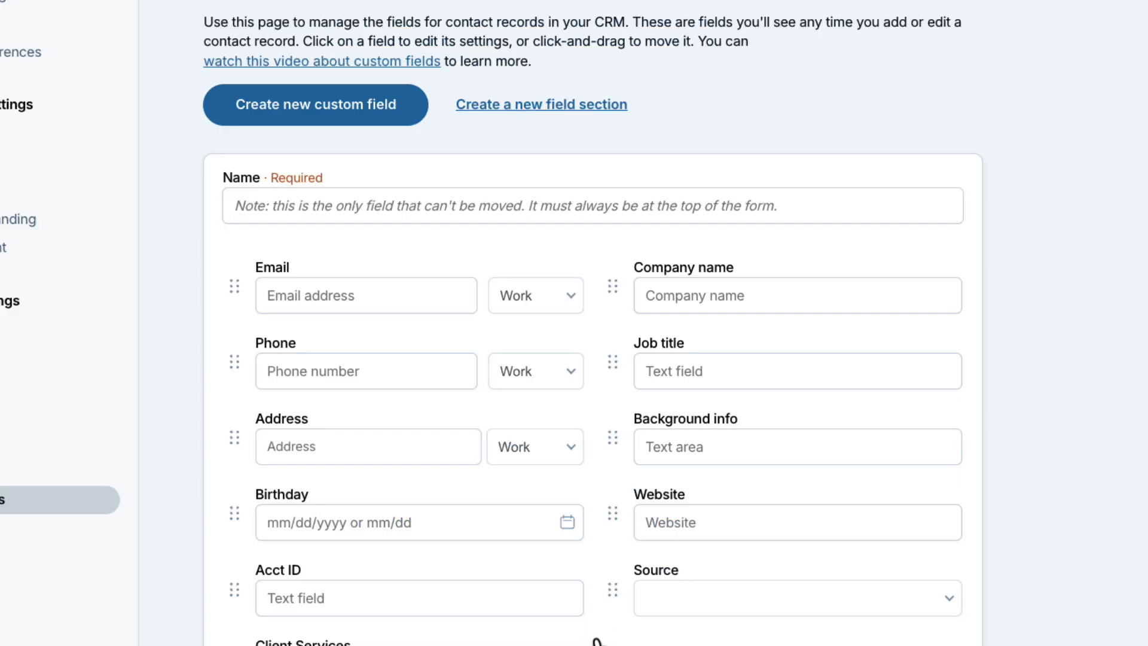
Create a date field named Client Anniversary that repeats every year and uses the default calendar display settings
{"action": "left_click", "coordinate": [393, 108]}
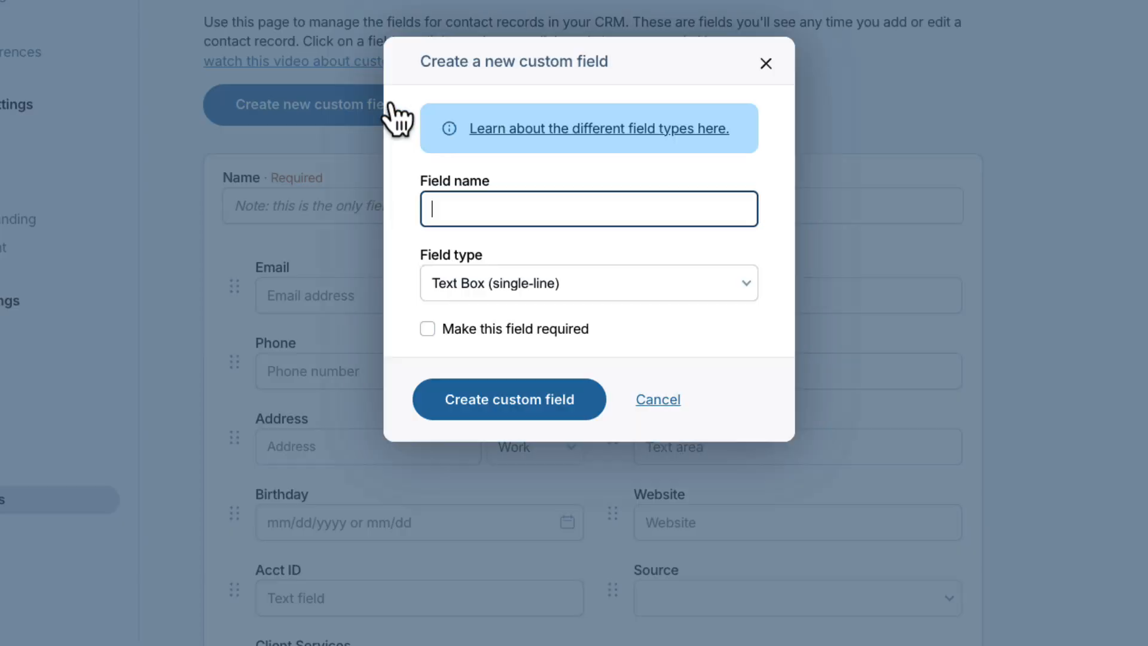
{"action": "left_click", "coordinate": [487, 293]}
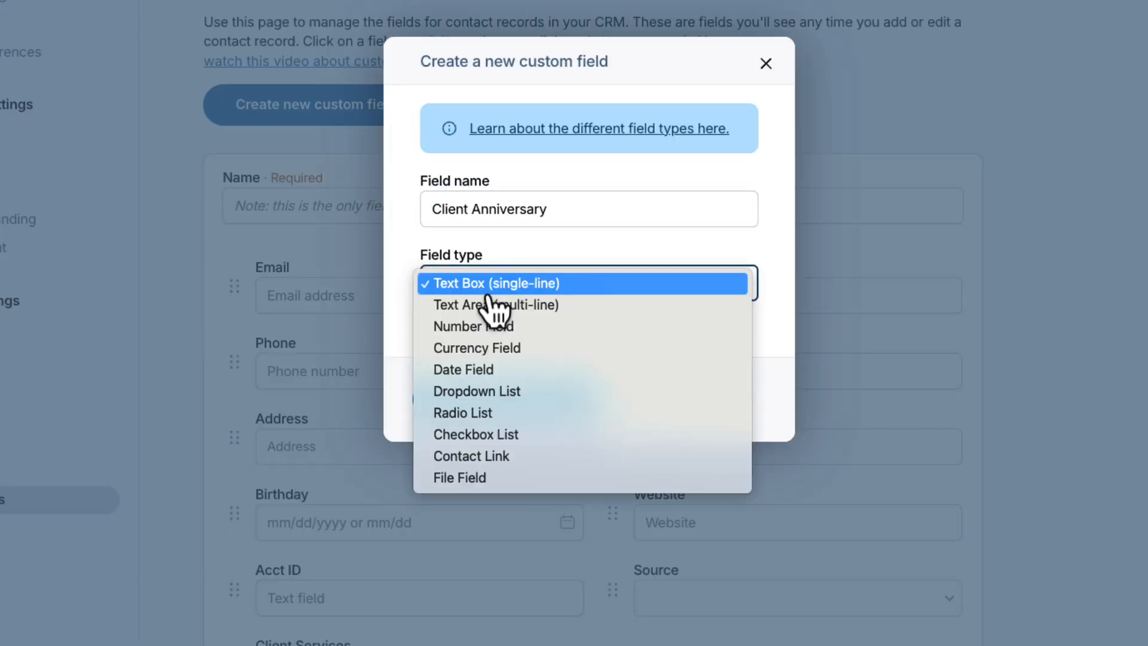
{"action": "left_click", "coordinate": [494, 368]}
{"action": "left_click", "coordinate": [427, 427]}
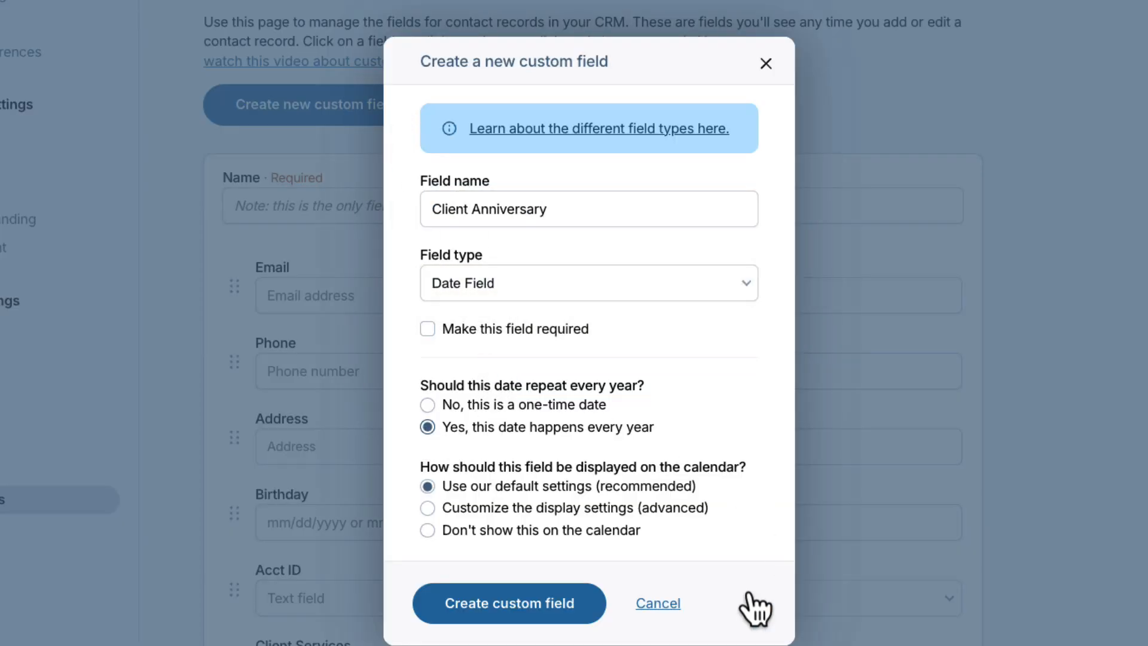
{"action": "left_click", "coordinate": [559, 612]}
Create a Contact Link field named Referred by without limiting it to one contact
{"action": "left_click", "coordinate": [390, 105]}
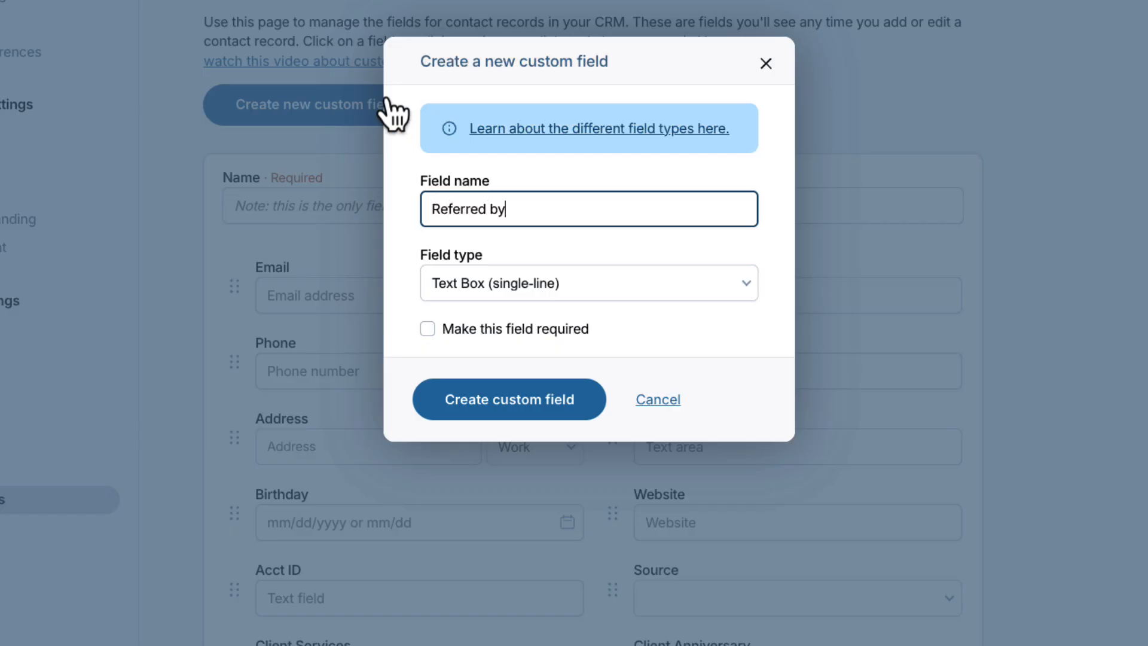
{"action": "left_click", "coordinate": [592, 288]}
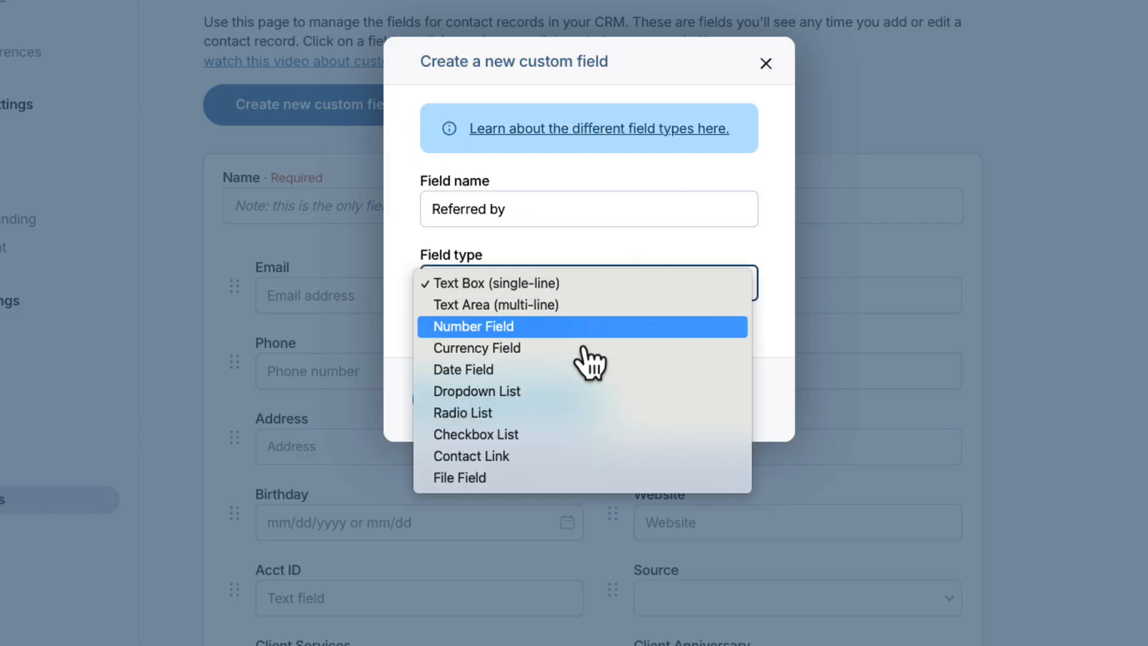
{"action": "left_click", "coordinate": [625, 458]}
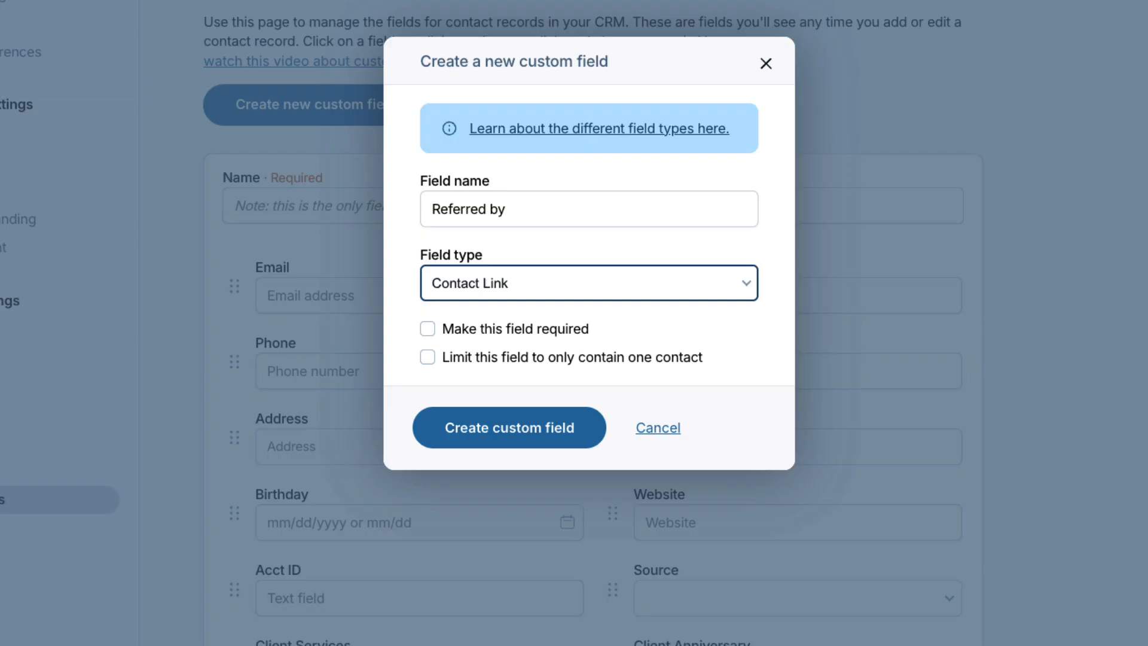
{"action": "left_click", "coordinate": [571, 428]}
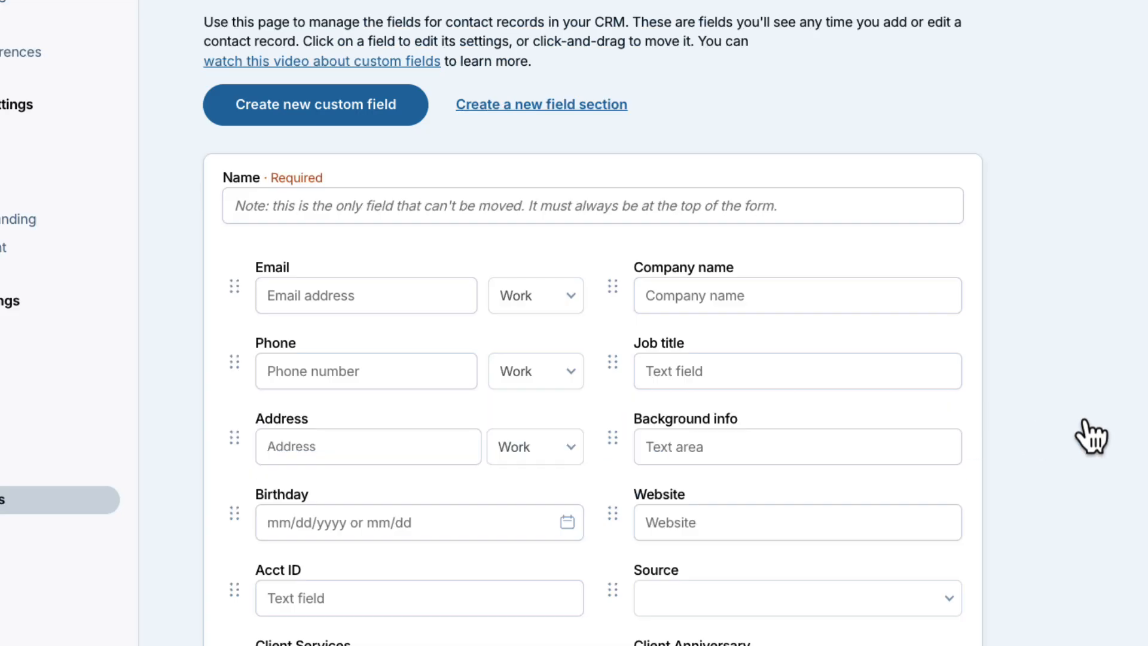
Create a File Field named Client Contract without limiting it to one file
{"action": "scroll", "coordinate": [1090, 436], "scroll_direction": "down", "scroll_amount": 1}
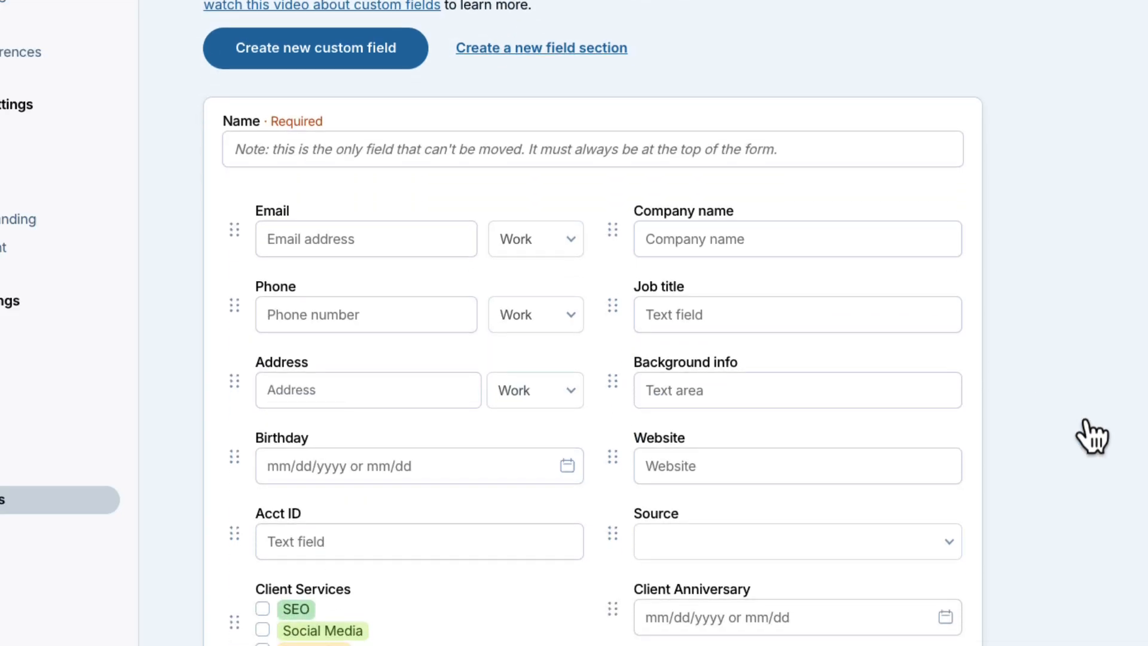
{"action": "left_click", "coordinate": [407, 60]}
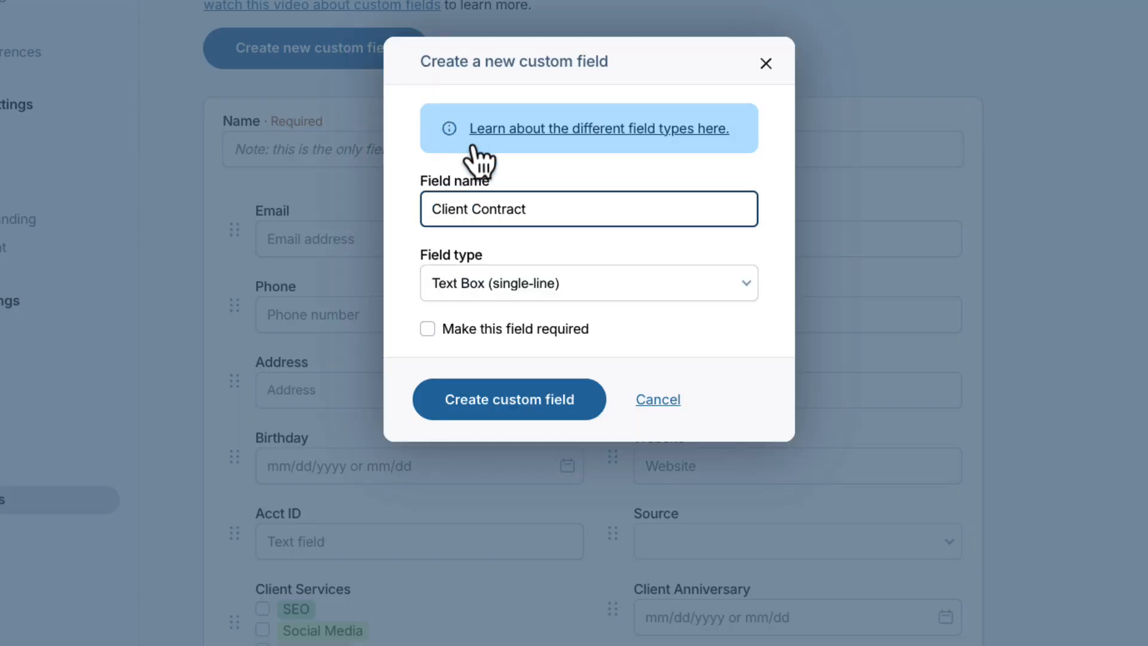
{"action": "left_click", "coordinate": [542, 285]}
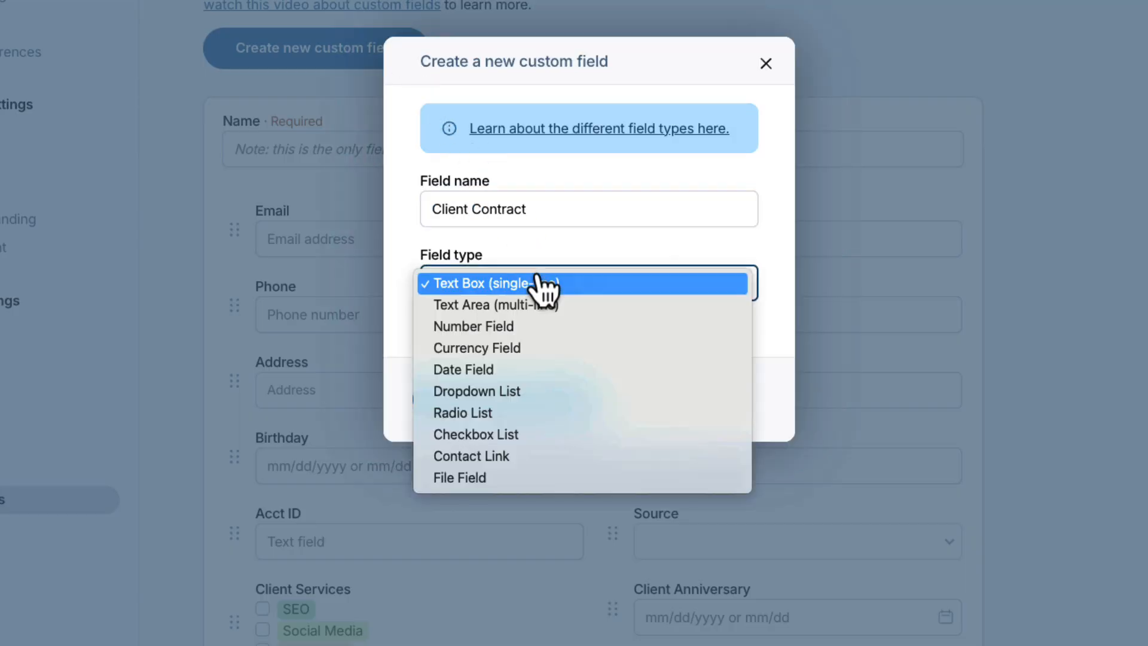
{"action": "left_click", "coordinate": [552, 478]}
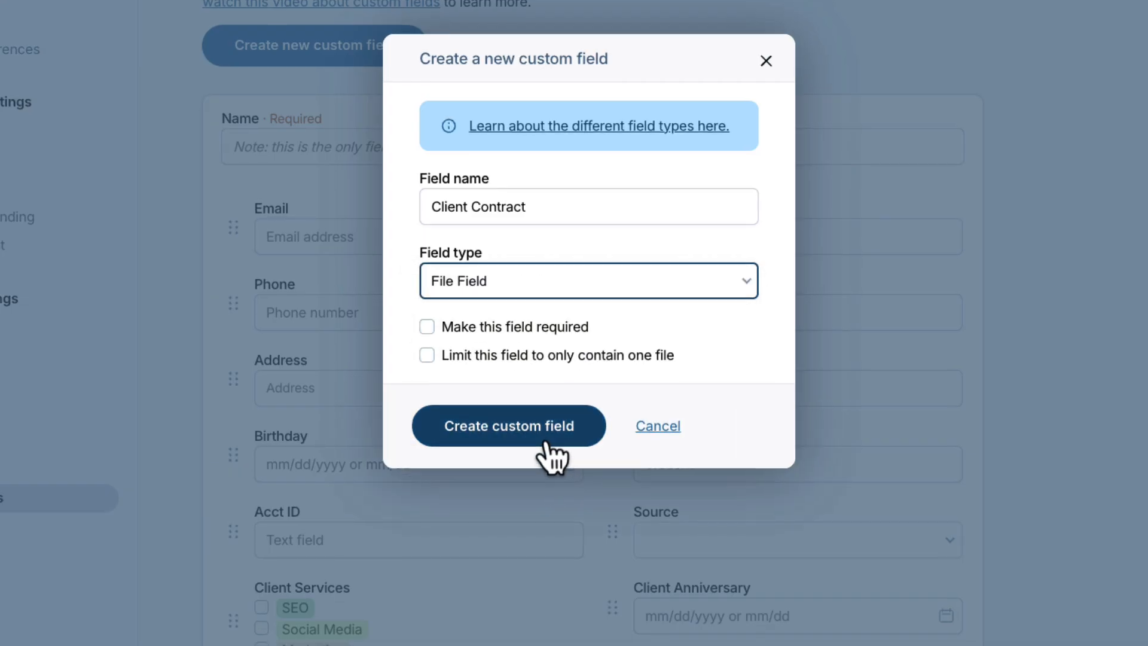
{"action": "left_click", "coordinate": [548, 457]}
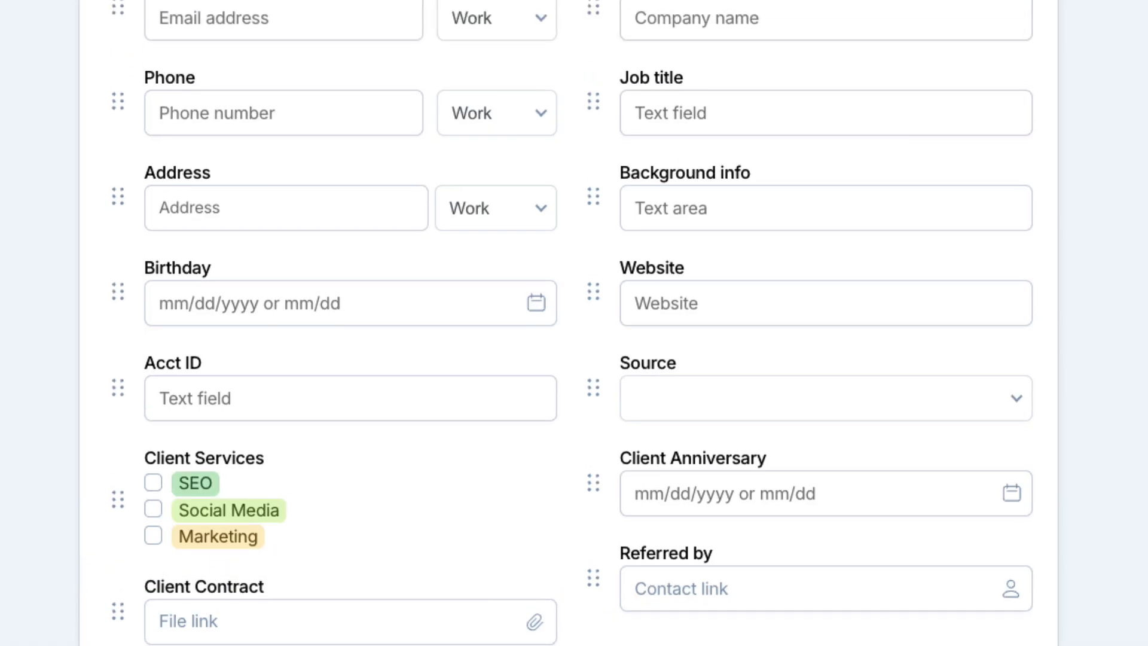
Create a field section named Client Information and move Acct ID, Client Services, Client Contract and two other fields into it
{"action": "left_click", "coordinate": [600, 57]}
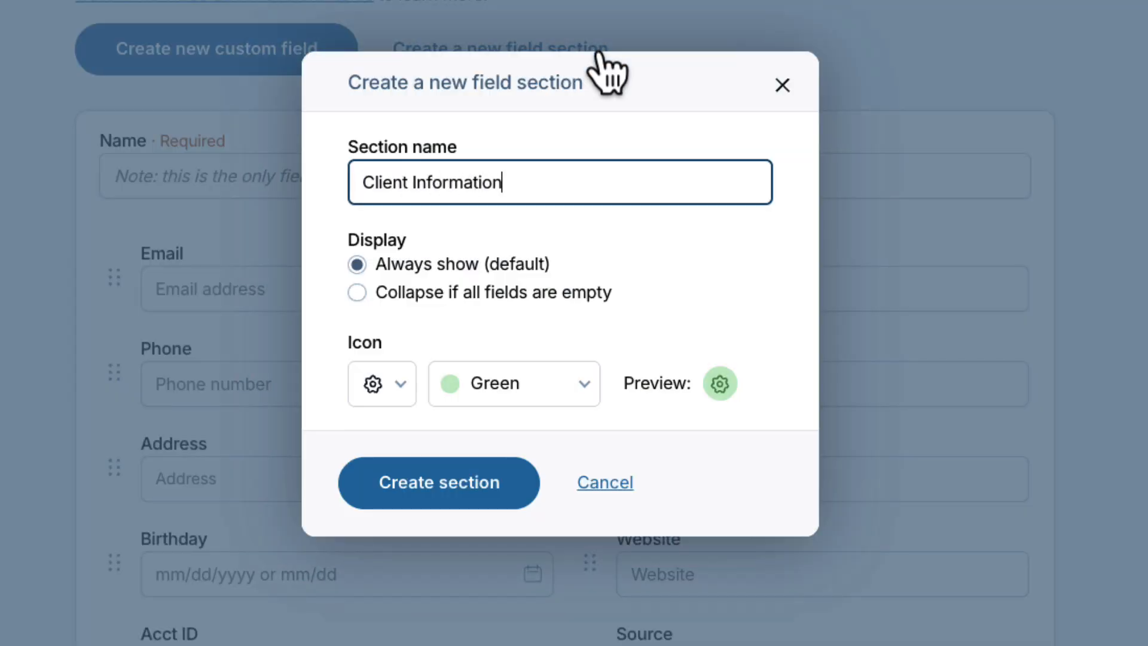
{"action": "left_click", "coordinate": [532, 478]}
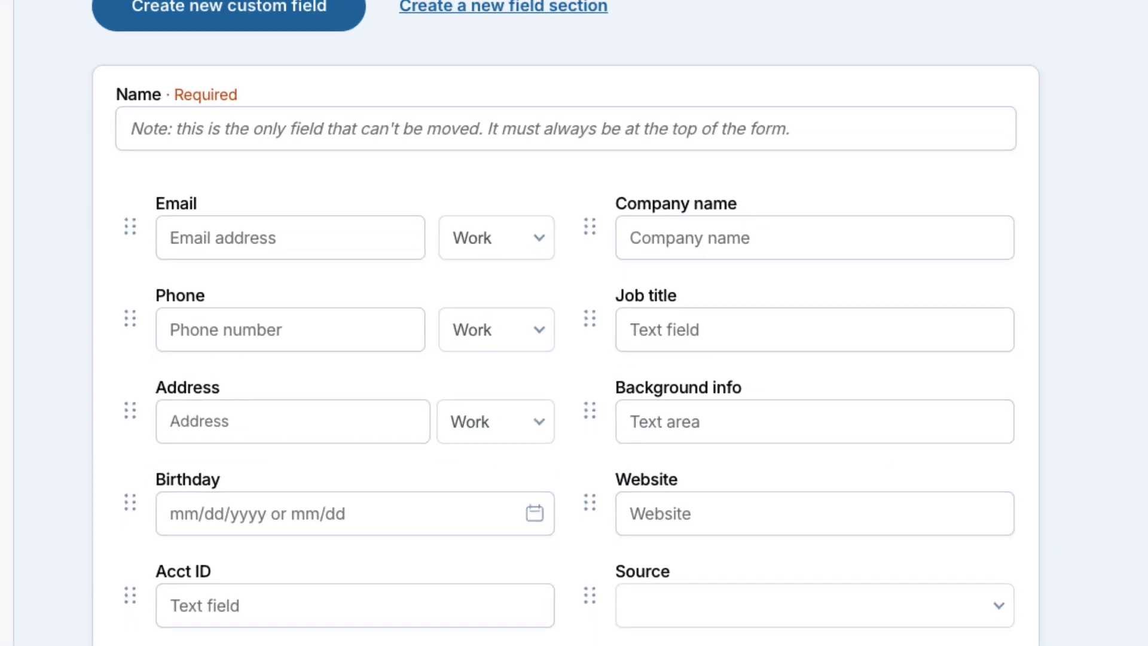
{"action": "left_click_drag", "start_coordinate": [511, 245], "coordinate": [369, 415]}
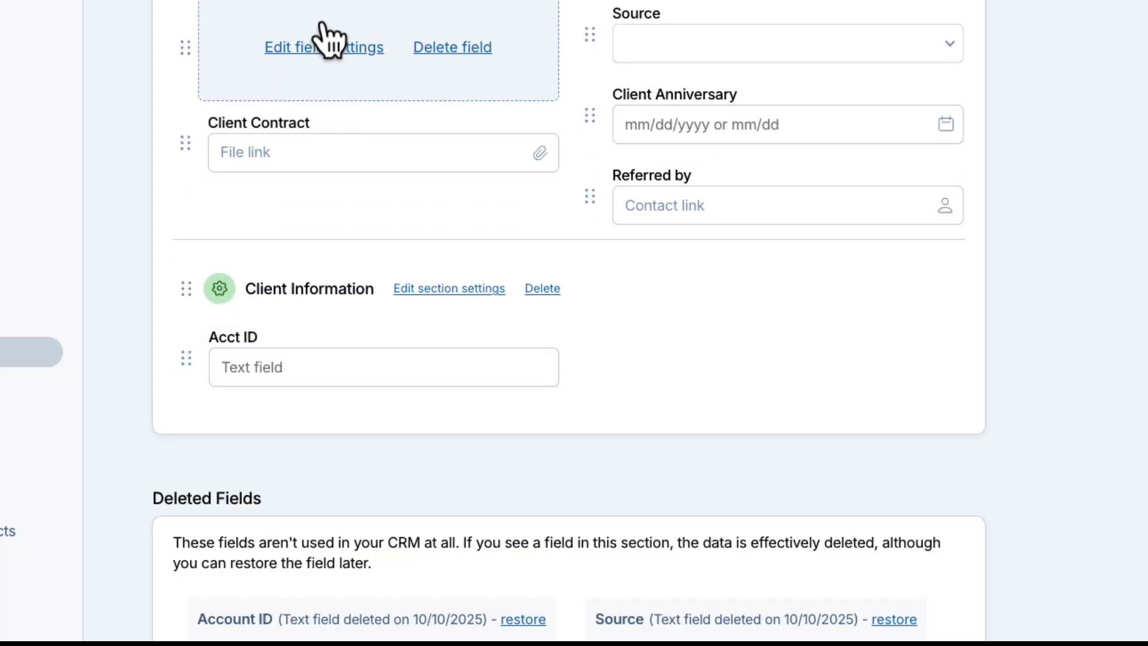
{"action": "left_click_drag", "start_coordinate": [326, 41], "coordinate": [330, 433]}
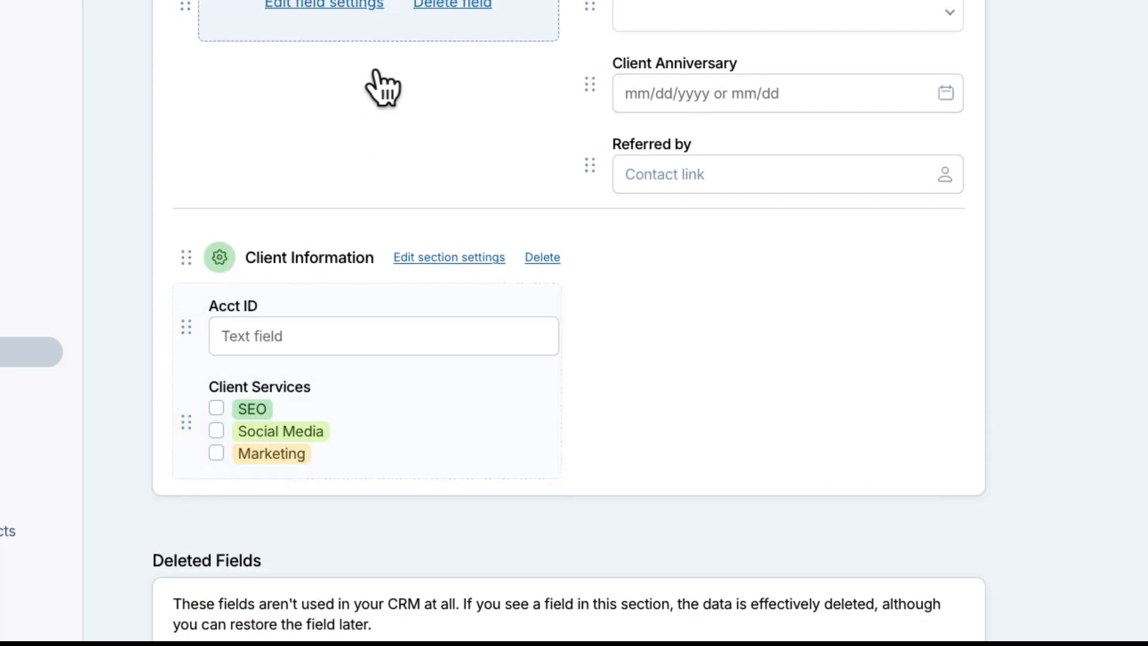
{"action": "left_click_drag", "start_coordinate": [380, 87], "coordinate": [777, 254]}
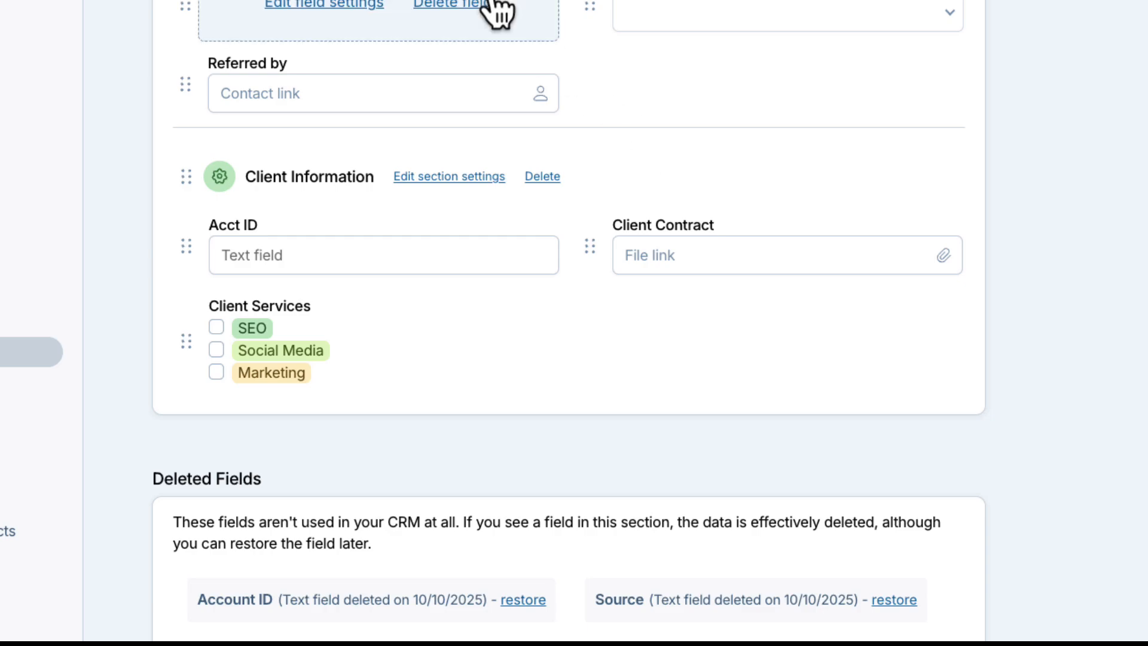
{"action": "left_click_drag", "start_coordinate": [494, 13], "coordinate": [897, 356]}
{"action": "left_click_drag", "start_coordinate": [461, 3], "coordinate": [464, 329]}
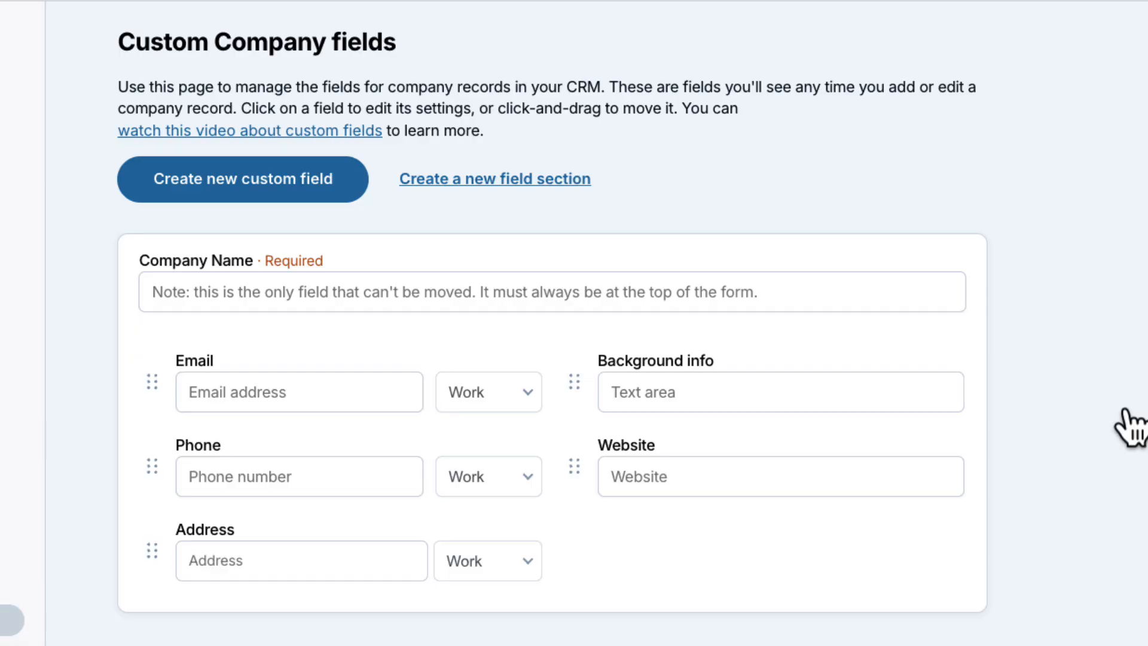
Create a single-line Text Box field named Industry for company records without making it required
{"action": "left_click", "coordinate": [341, 201]}
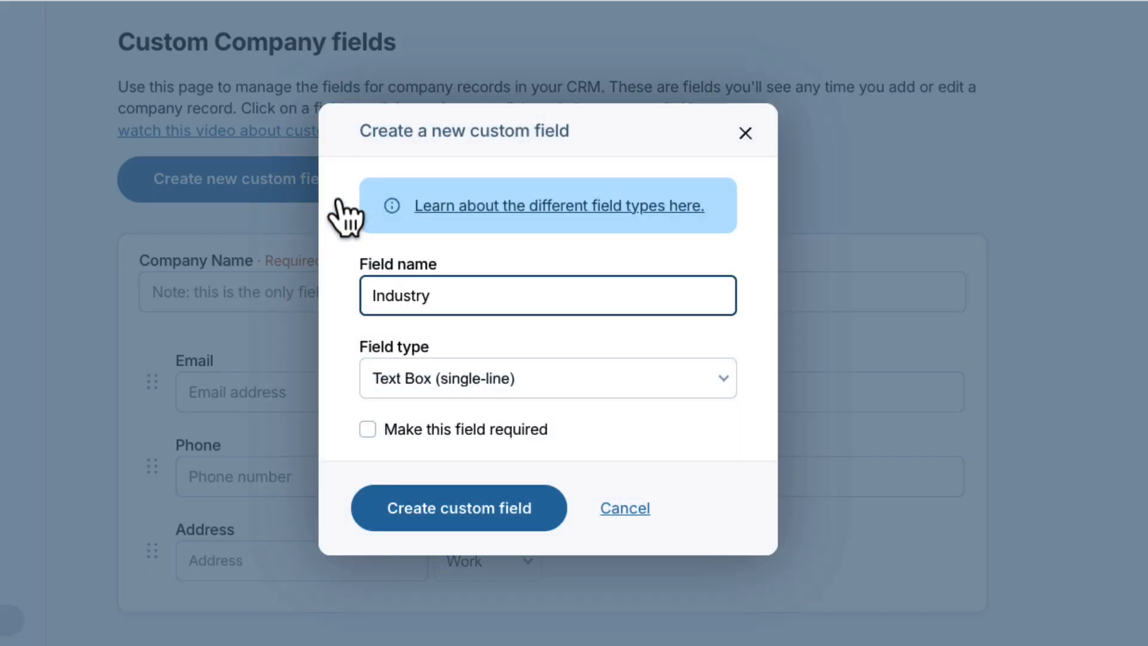
{"action": "left_click", "coordinate": [544, 508]}
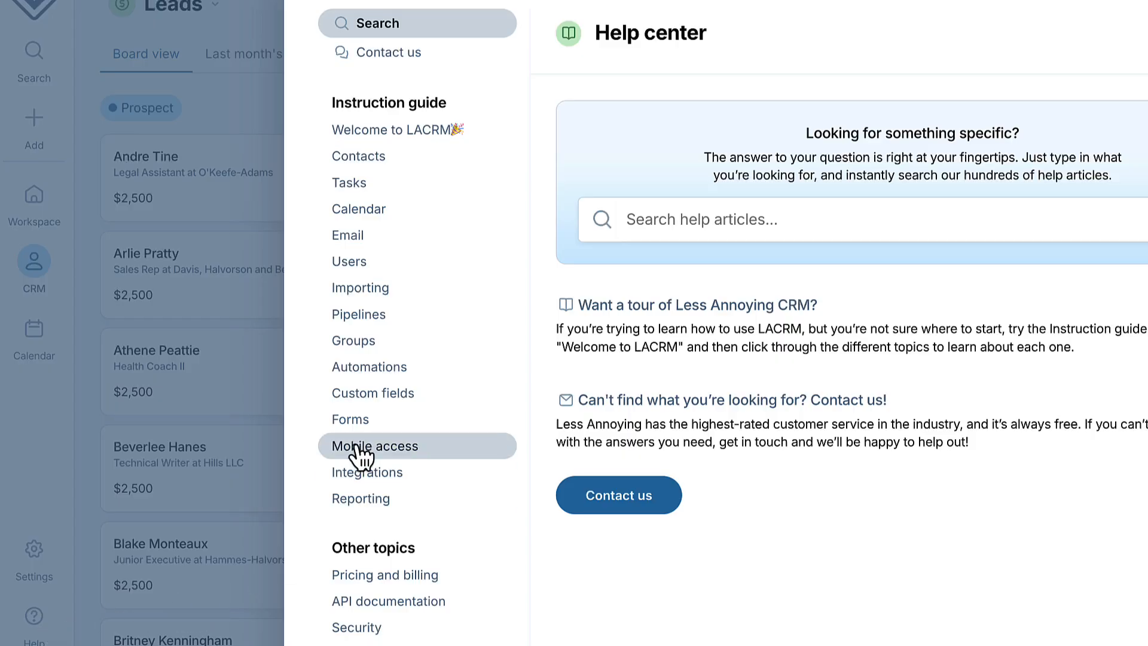
Open the Pipelines topic in the help center's instruction guide
{"action": "left_click", "coordinate": [407, 315]}
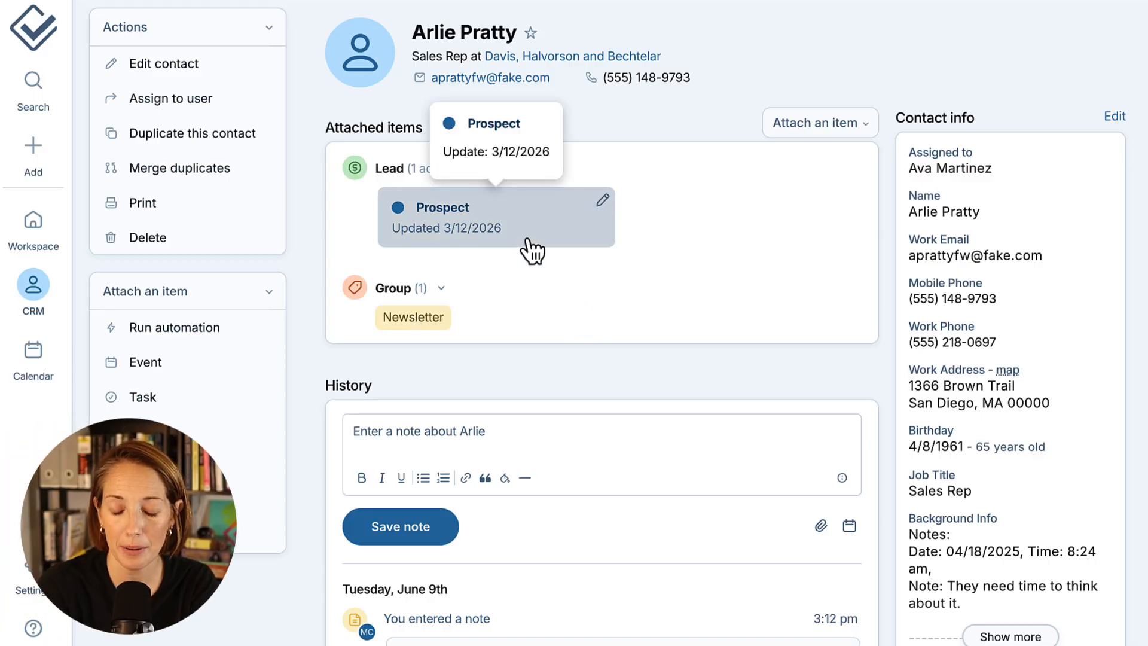
Try setting the contact's lead to status Qualified and source Social Media, and close the lead without saving
{"action": "left_click", "coordinate": [531, 249]}
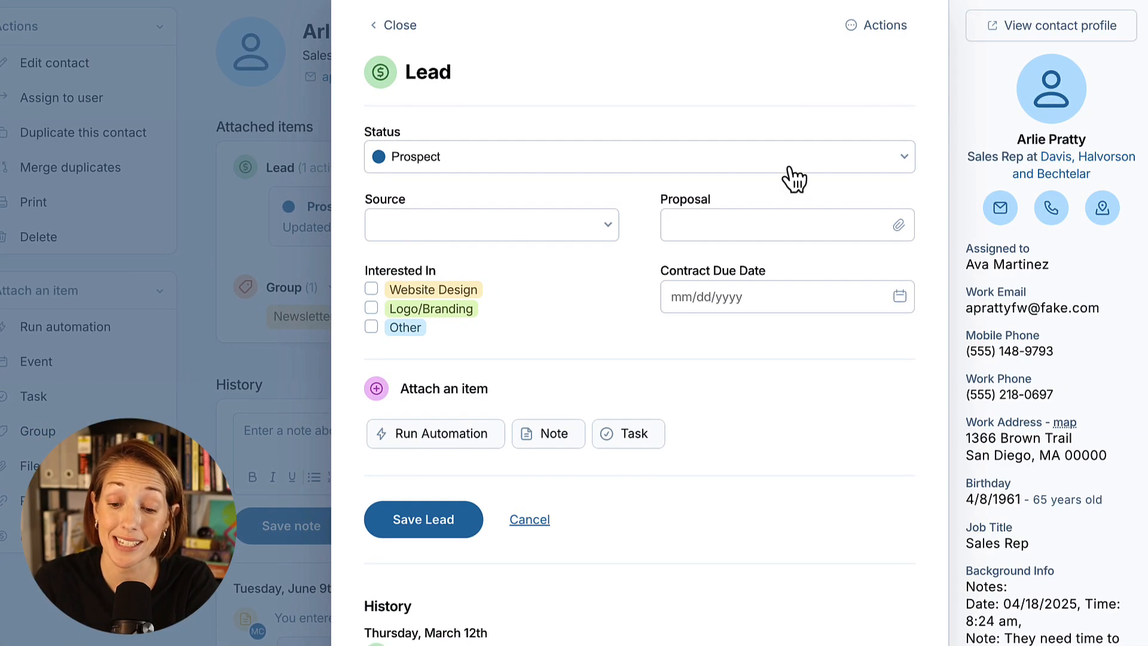
{"action": "left_click", "coordinate": [838, 170]}
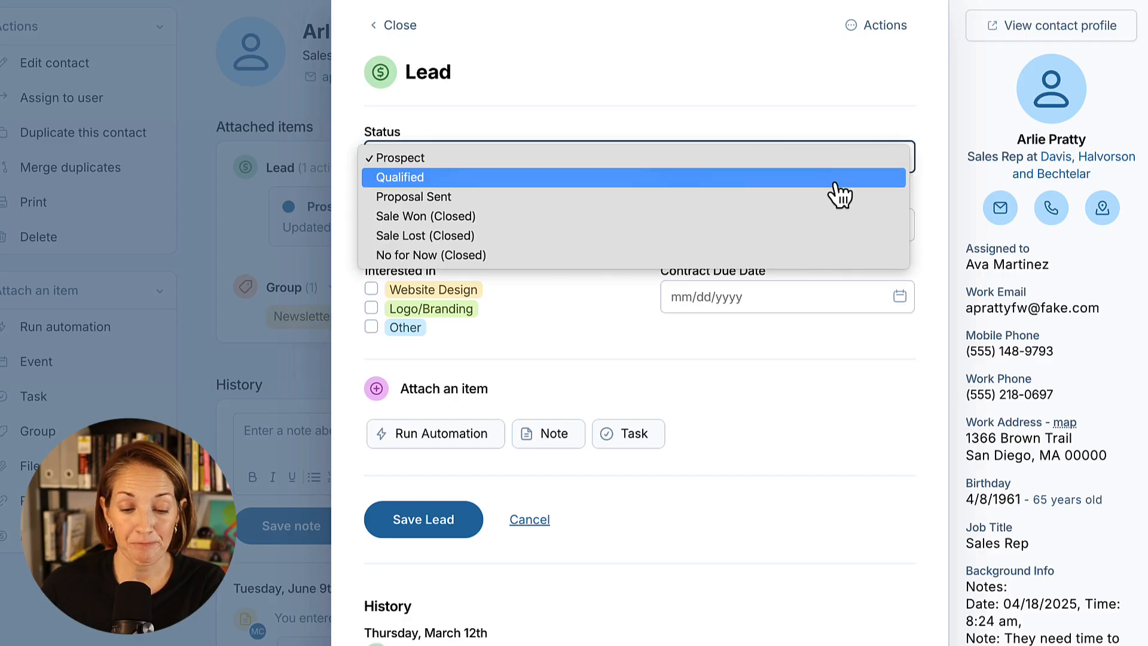
{"action": "left_click", "coordinate": [837, 183]}
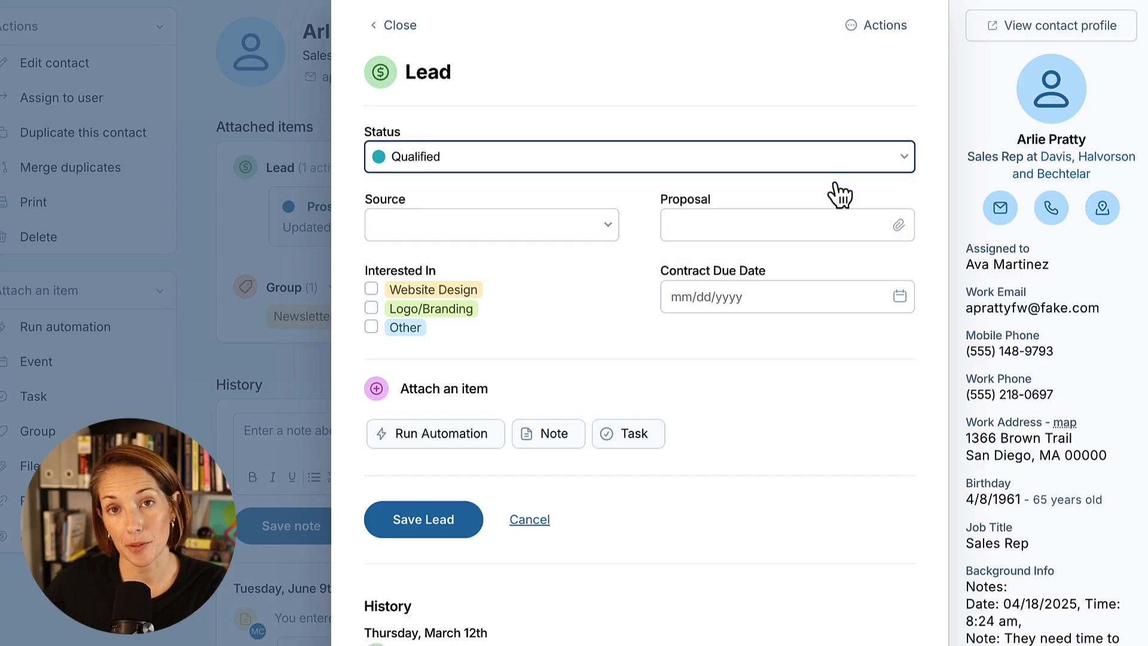
{"action": "left_click", "coordinate": [608, 238]}
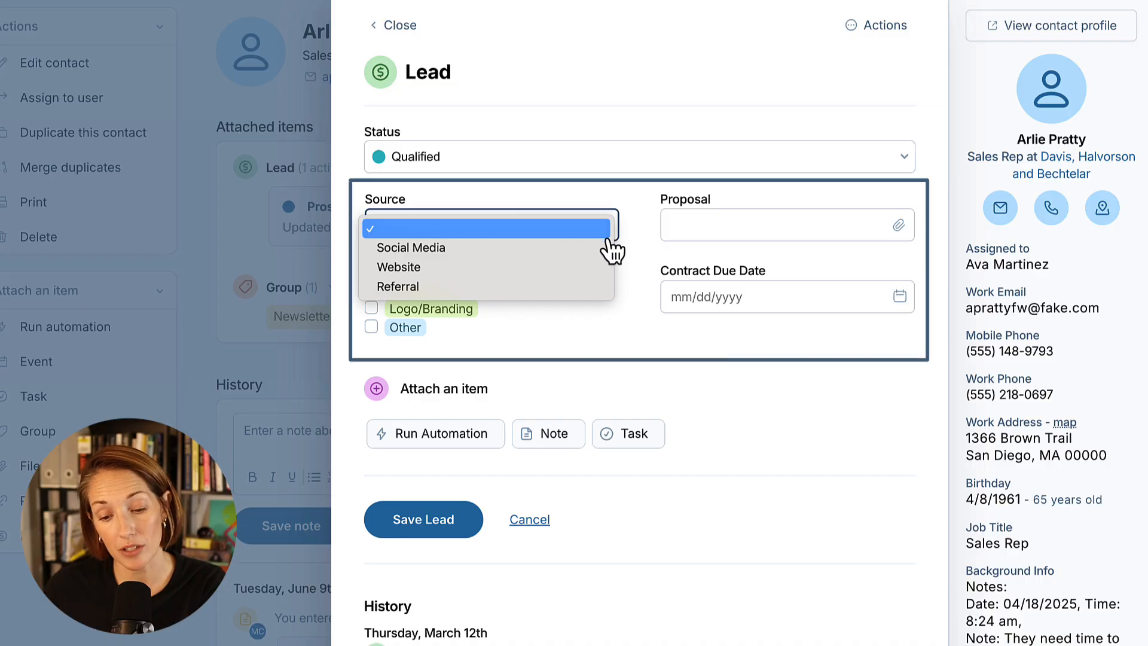
{"action": "left_click", "coordinate": [608, 245]}
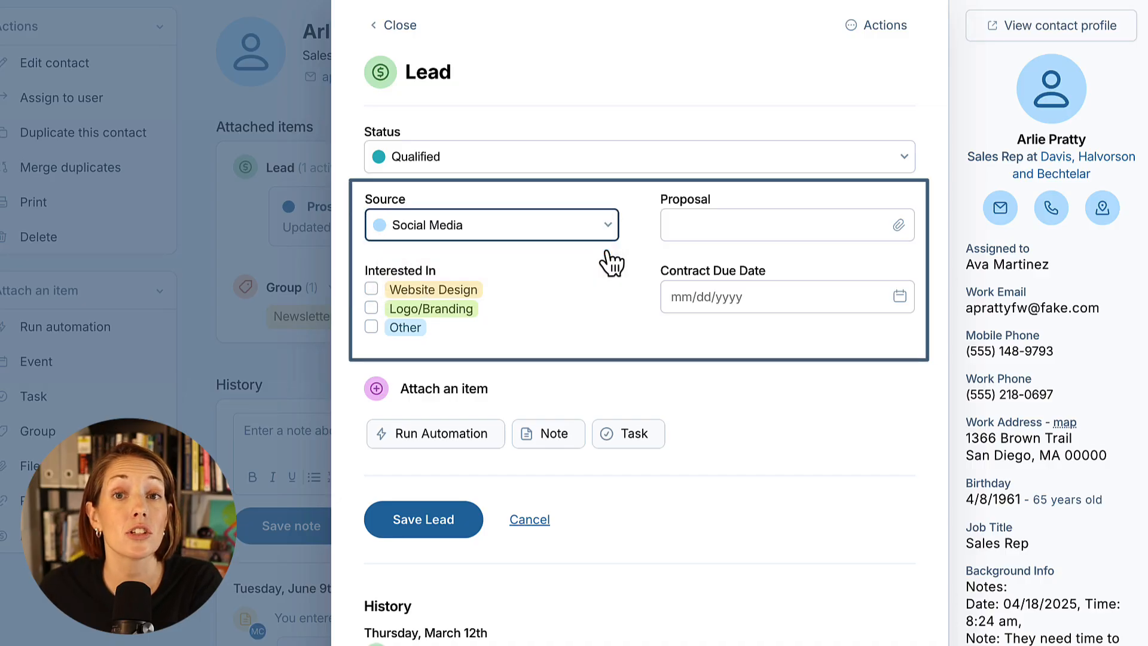
{"action": "left_click", "coordinate": [395, 25]}
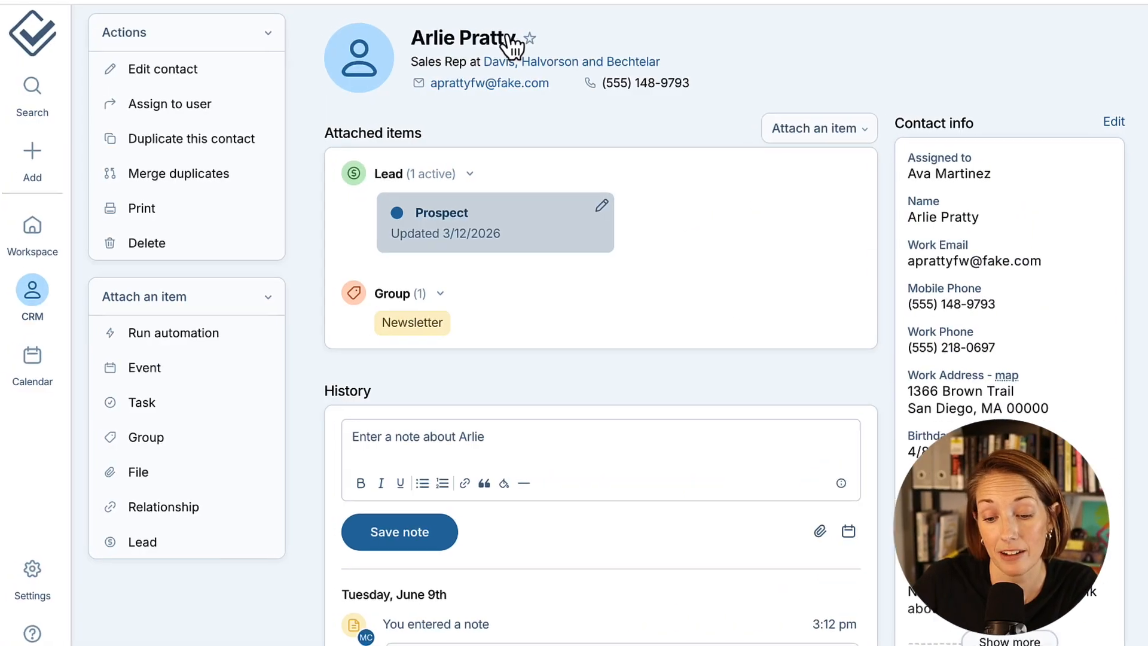
Create a Currency Field named Value in the Lead pipeline's custom fields, using $ and the $1,234.56 format
{"action": "left_click", "coordinate": [32, 568]}
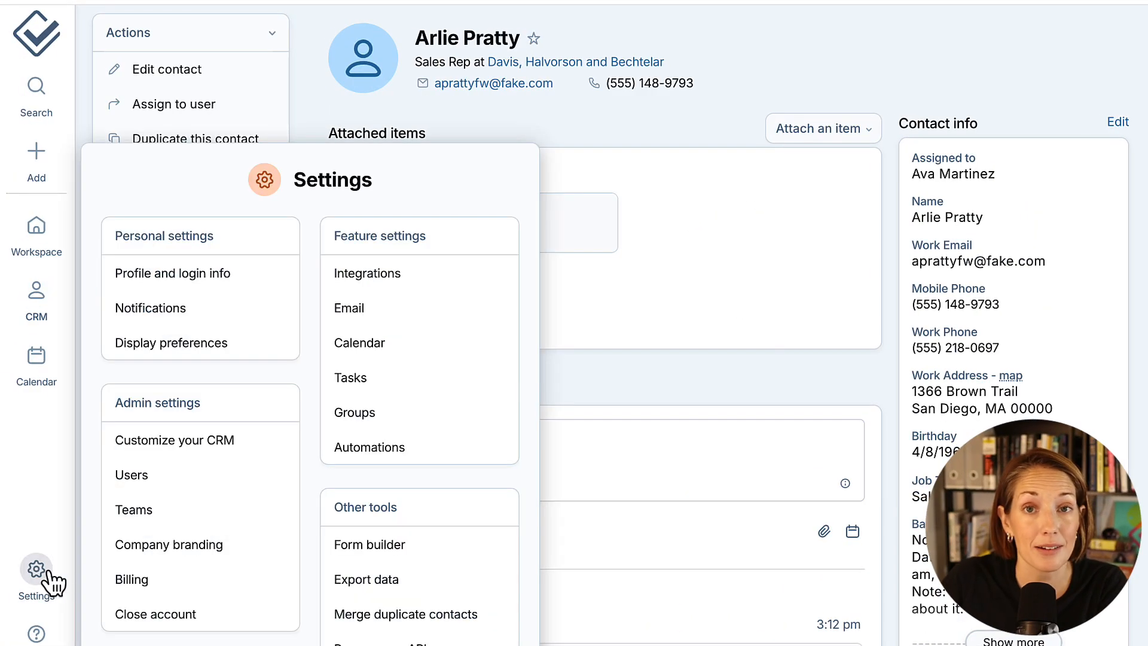
{"action": "left_click", "coordinate": [219, 446]}
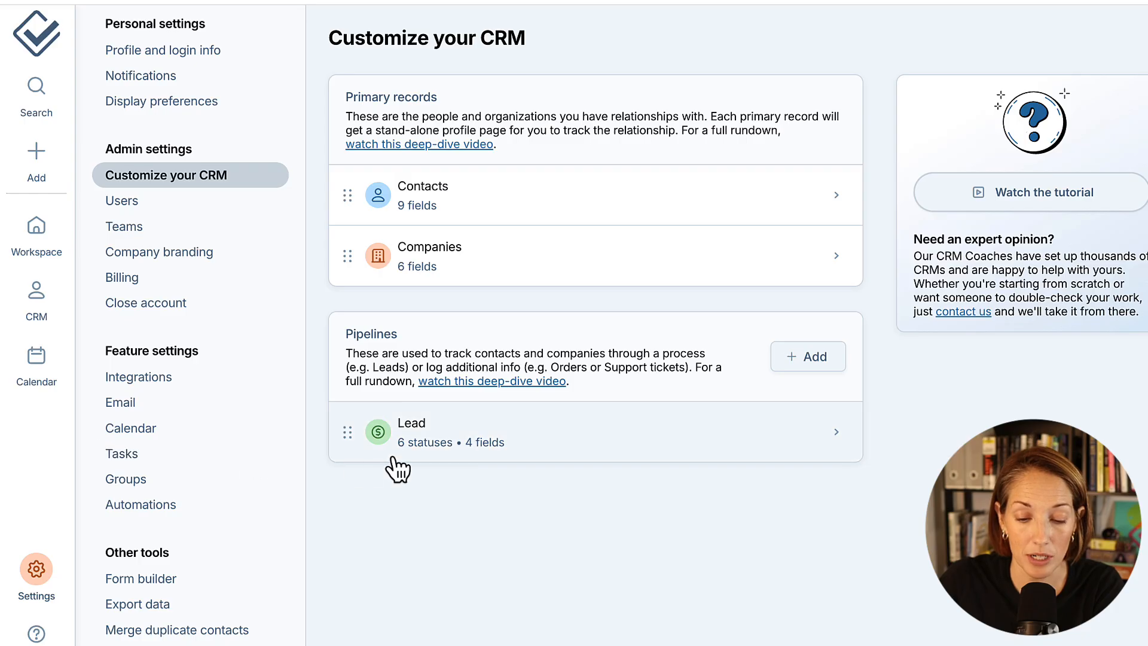
{"action": "left_click", "coordinate": [530, 453]}
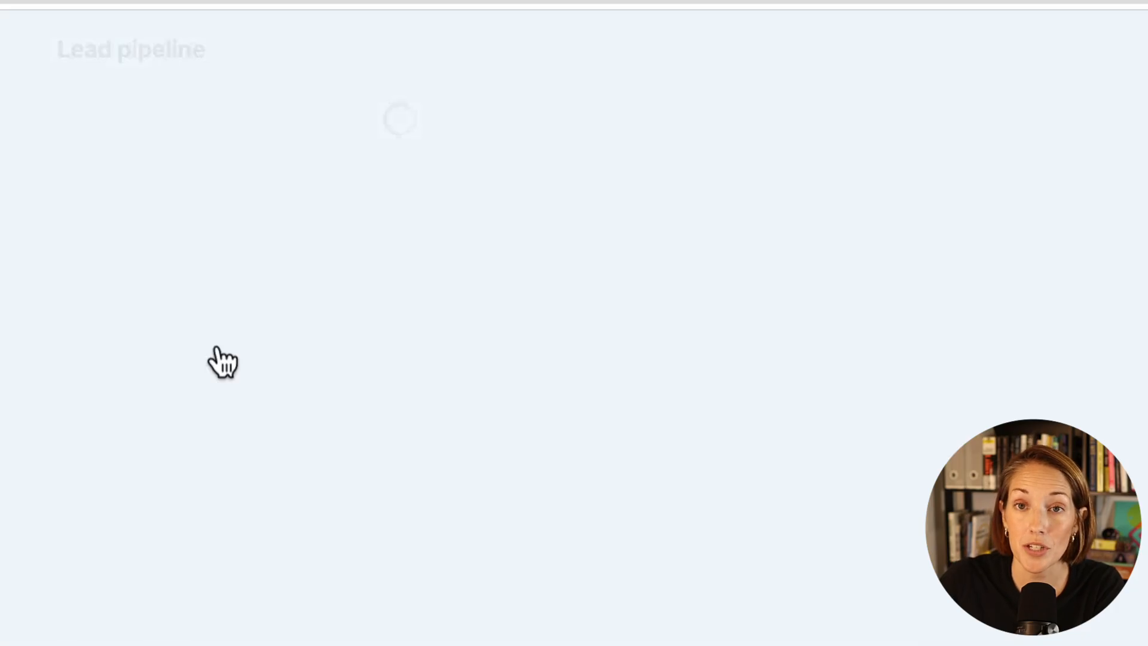
{"action": "scroll", "coordinate": [474, 329], "scroll_direction": "down", "scroll_amount": 13}
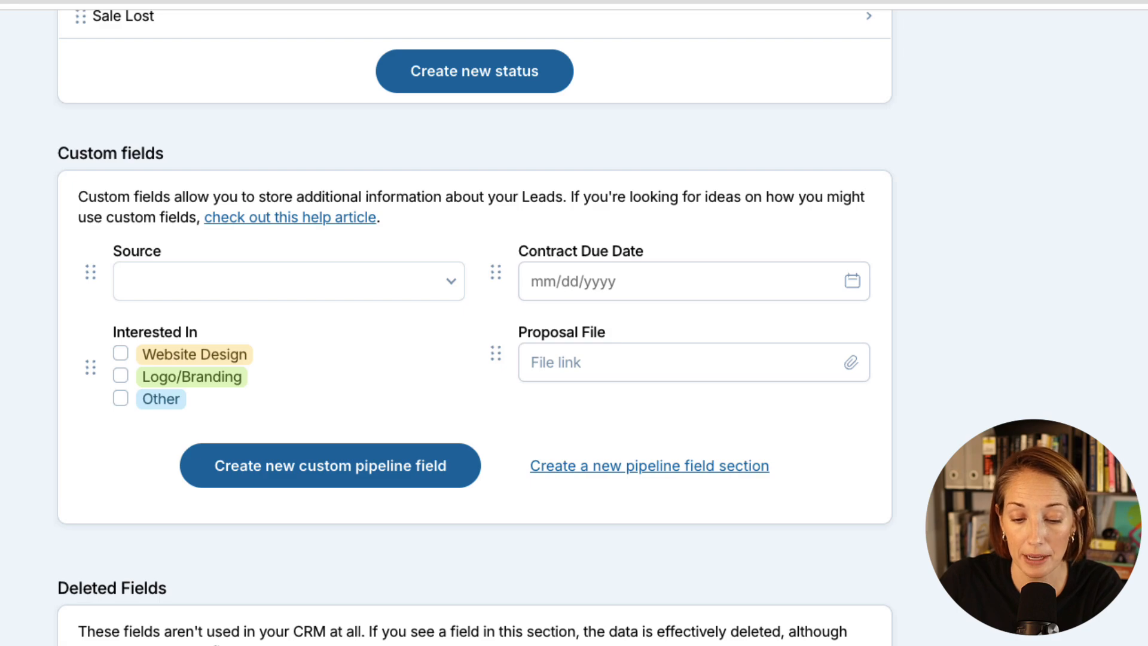
{"action": "left_click", "coordinate": [459, 490]}
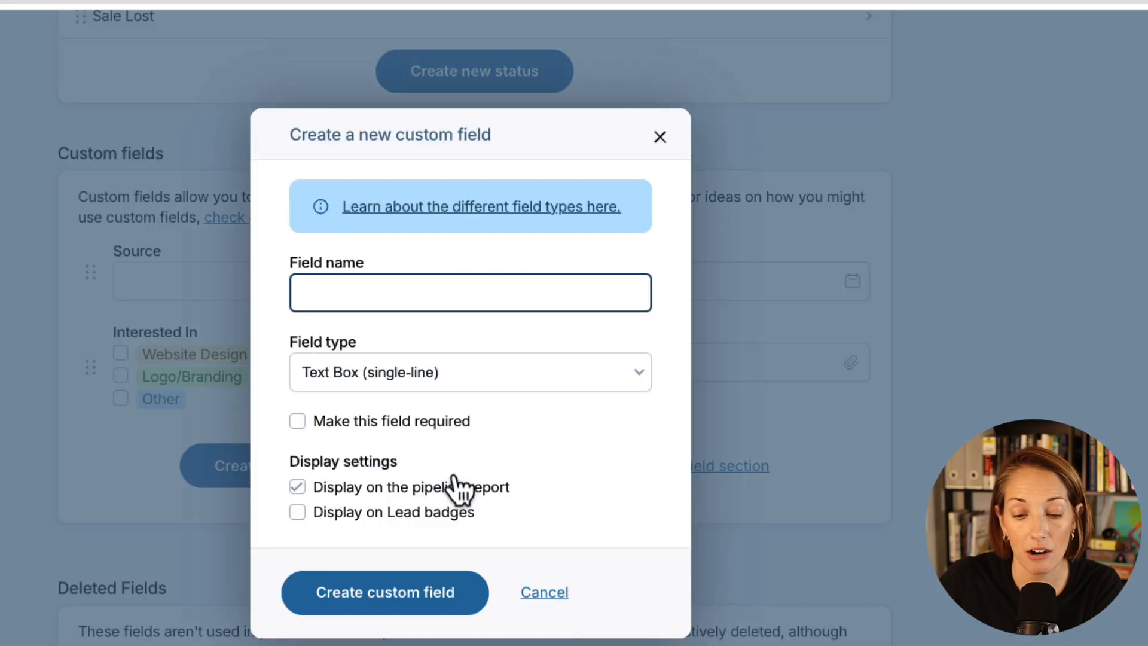
{"action": "left_click", "coordinate": [445, 383]}
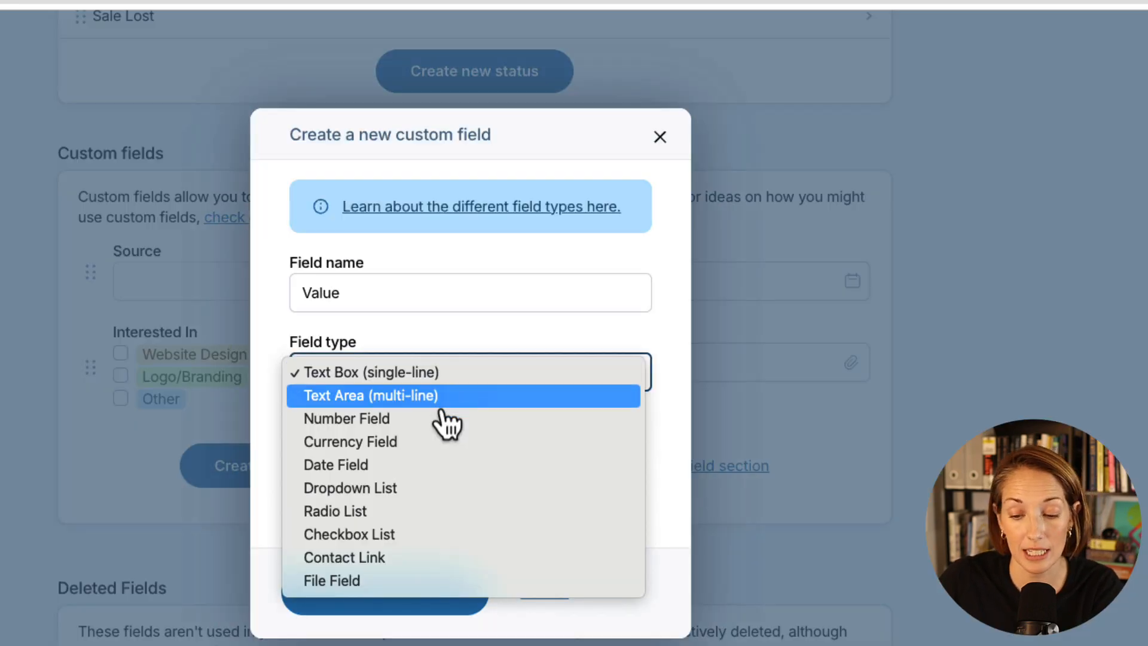
{"action": "left_click", "coordinate": [440, 445]}
{"action": "left_click", "coordinate": [478, 645]}
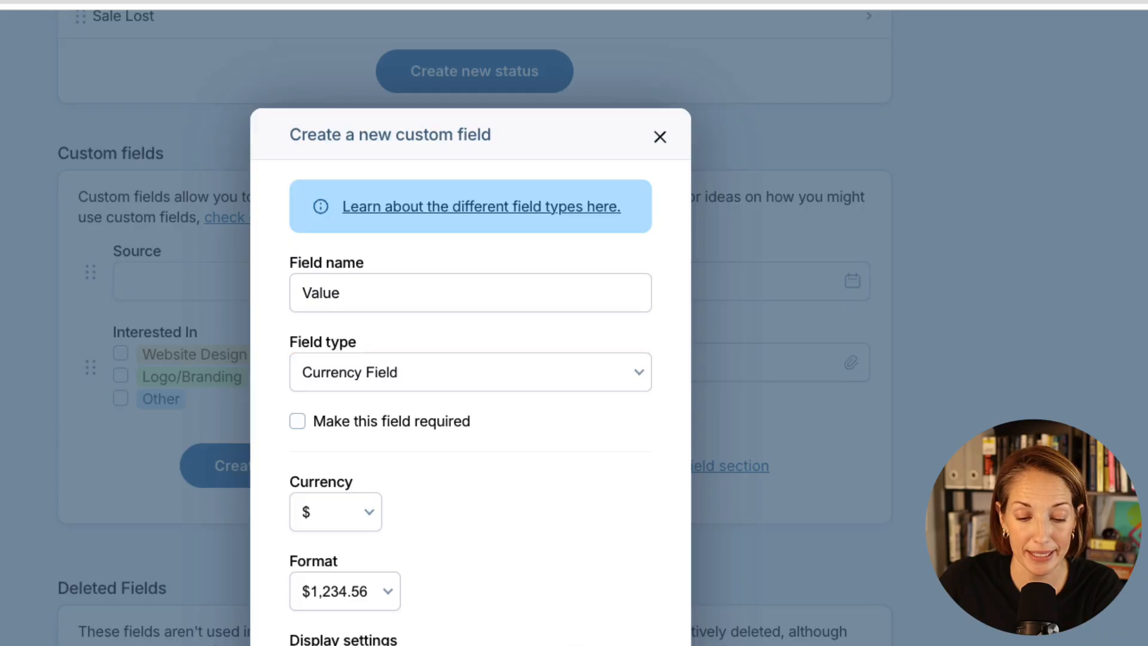
{"action": "left_click_drag", "start_coordinate": [845, 435], "coordinate": [436, 351]}
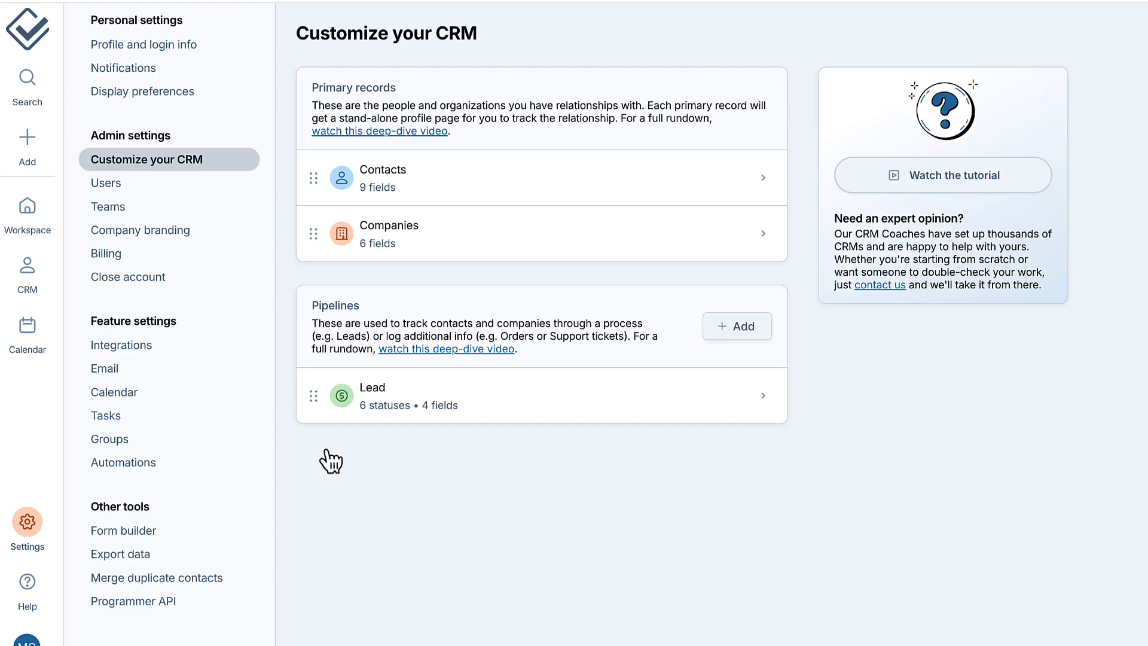
Open the contacts list and filter it to contacts whose address city contains St. Louis
{"action": "left_click", "coordinate": [33, 279]}
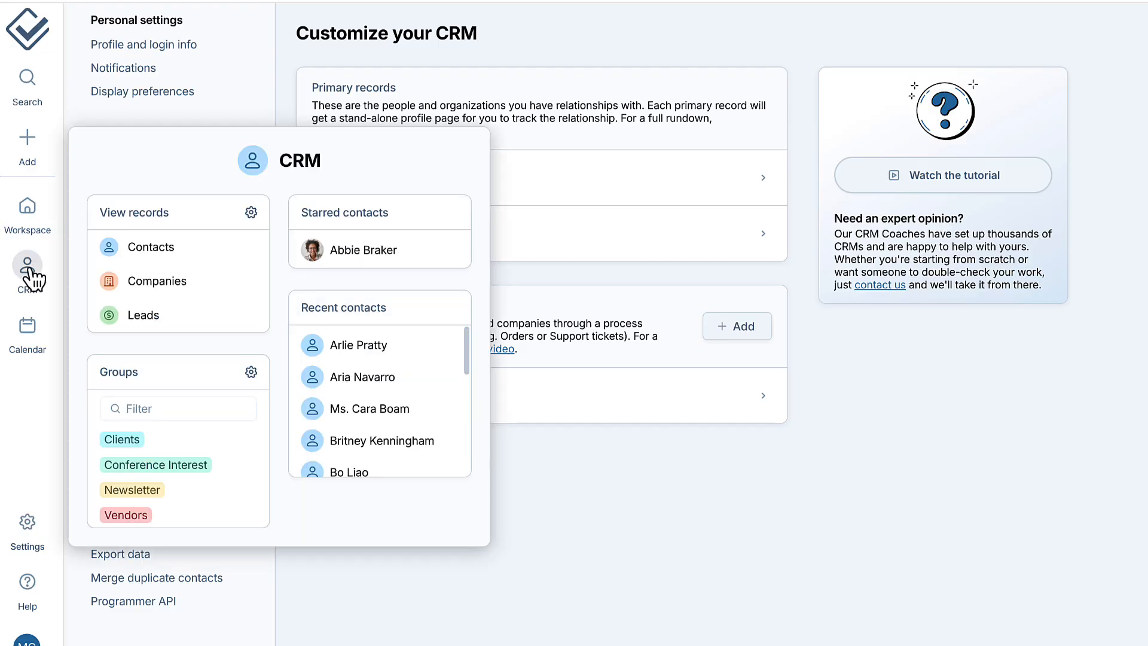
{"action": "left_click", "coordinate": [203, 262]}
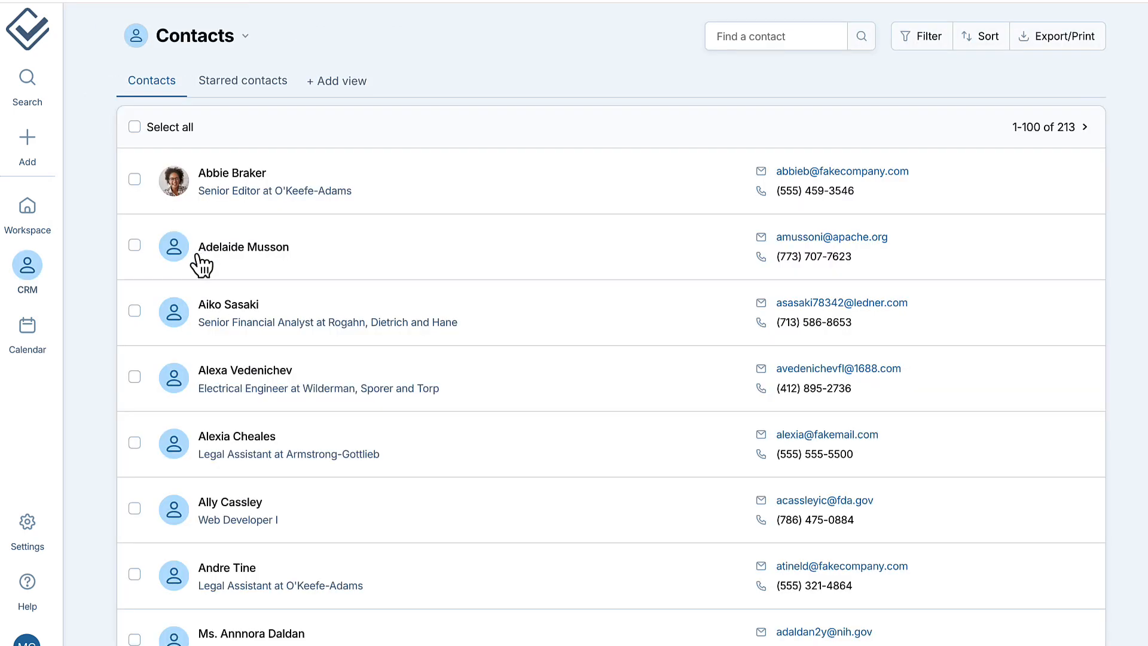
{"action": "left_click", "coordinate": [925, 43]}
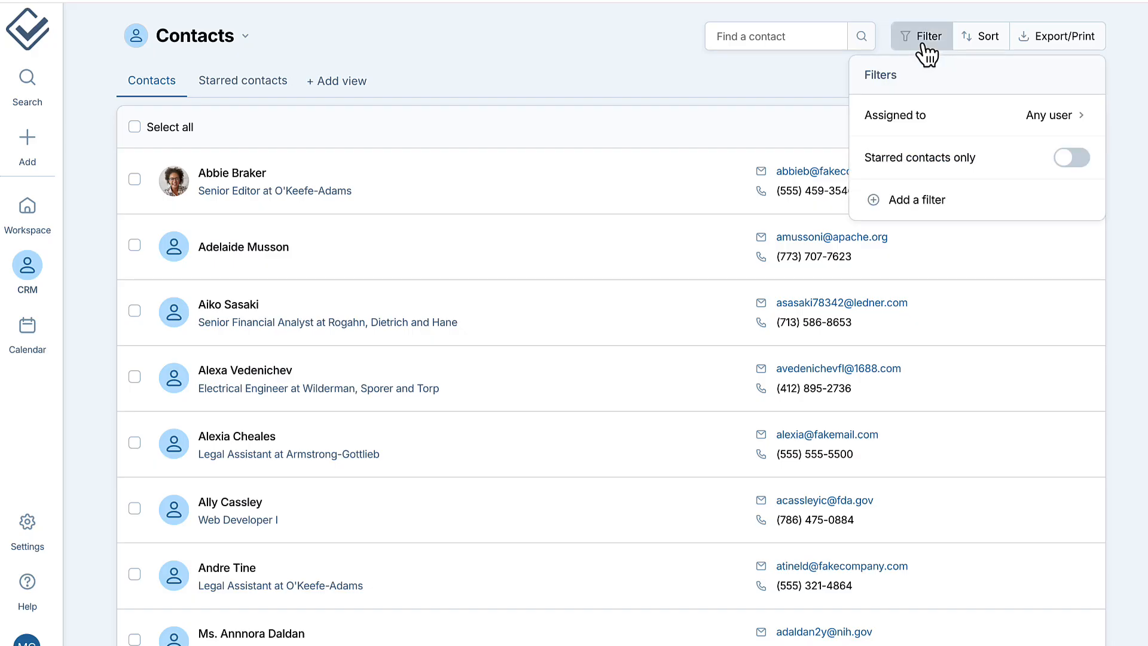
{"action": "left_click", "coordinate": [945, 213]}
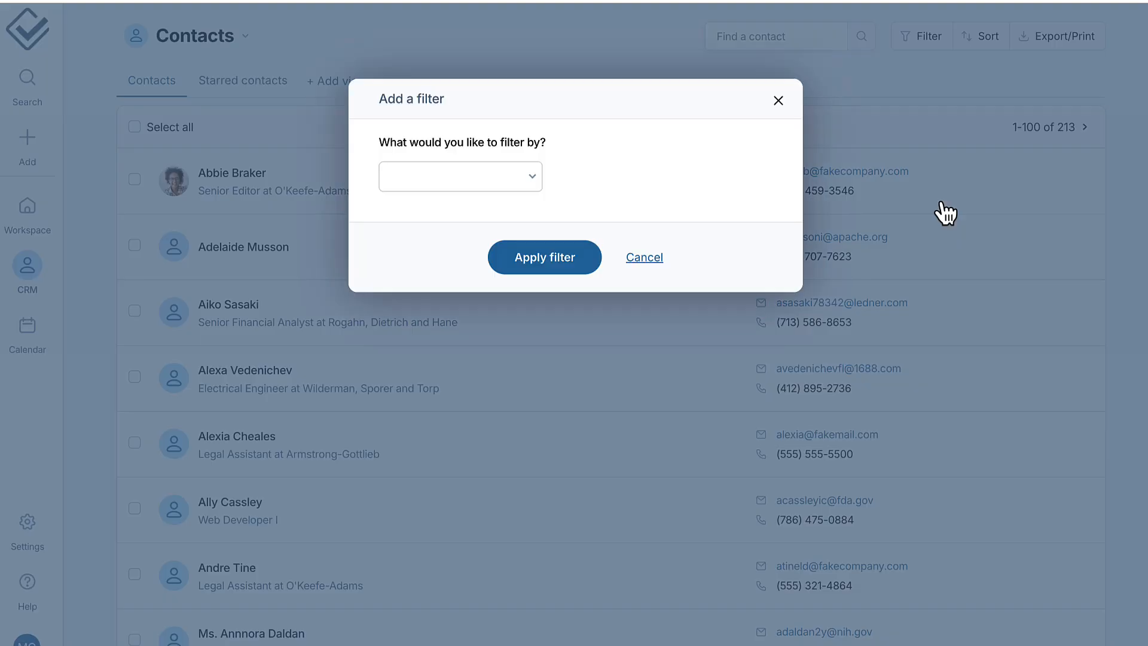
{"action": "left_click", "coordinate": [524, 193]}
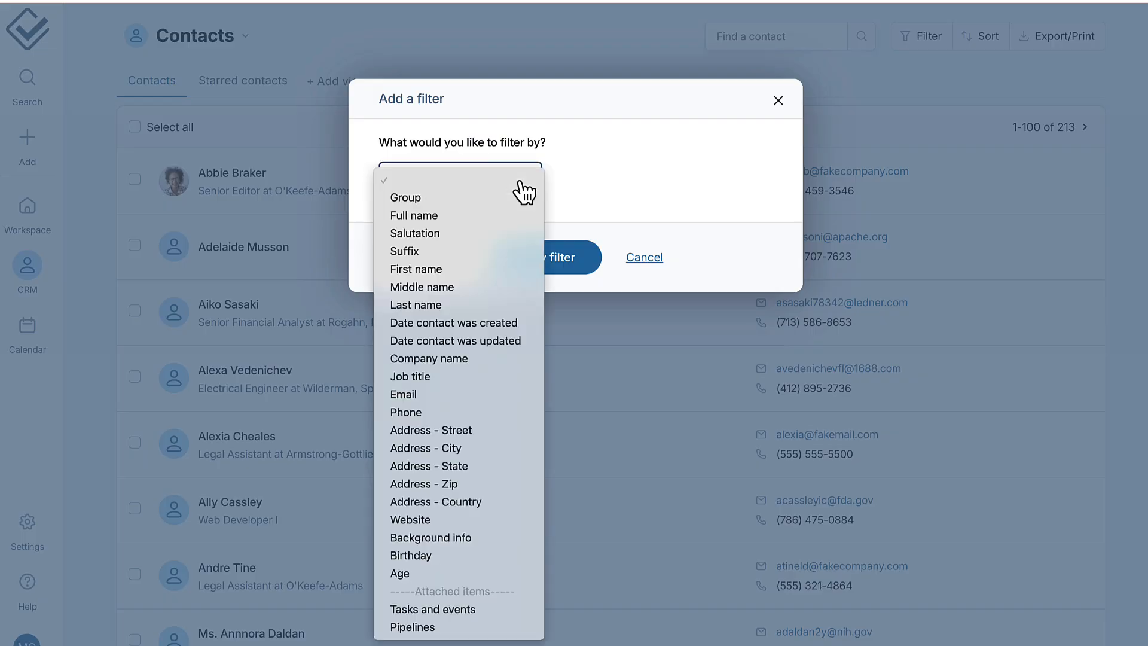
{"action": "left_click", "coordinate": [522, 450]}
{"action": "left_click", "coordinate": [559, 274]}
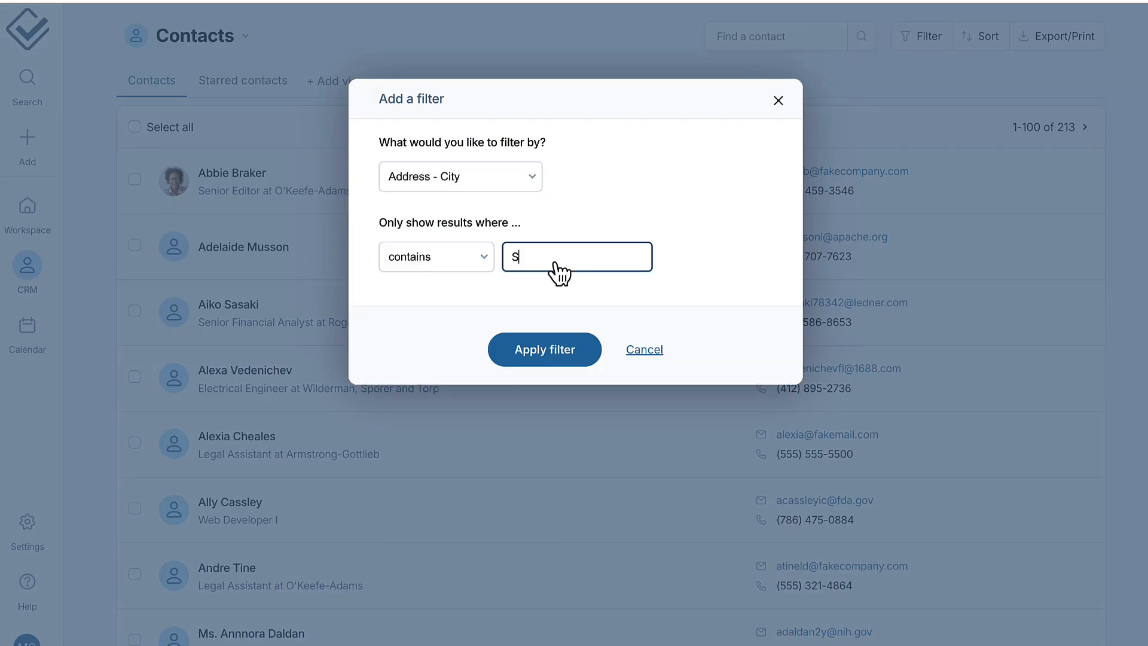
{"action": "key", "text": "Return"}
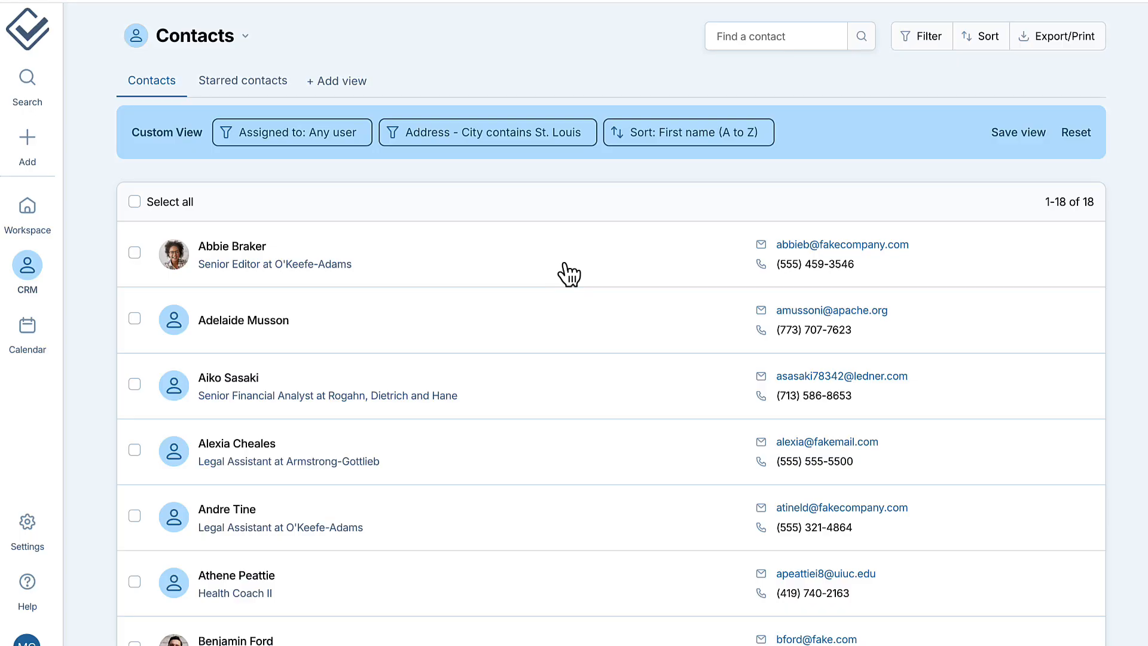
Reset the city filter and filter the contacts to those whose birthday is this month
{"action": "left_click", "coordinate": [1075, 134]}
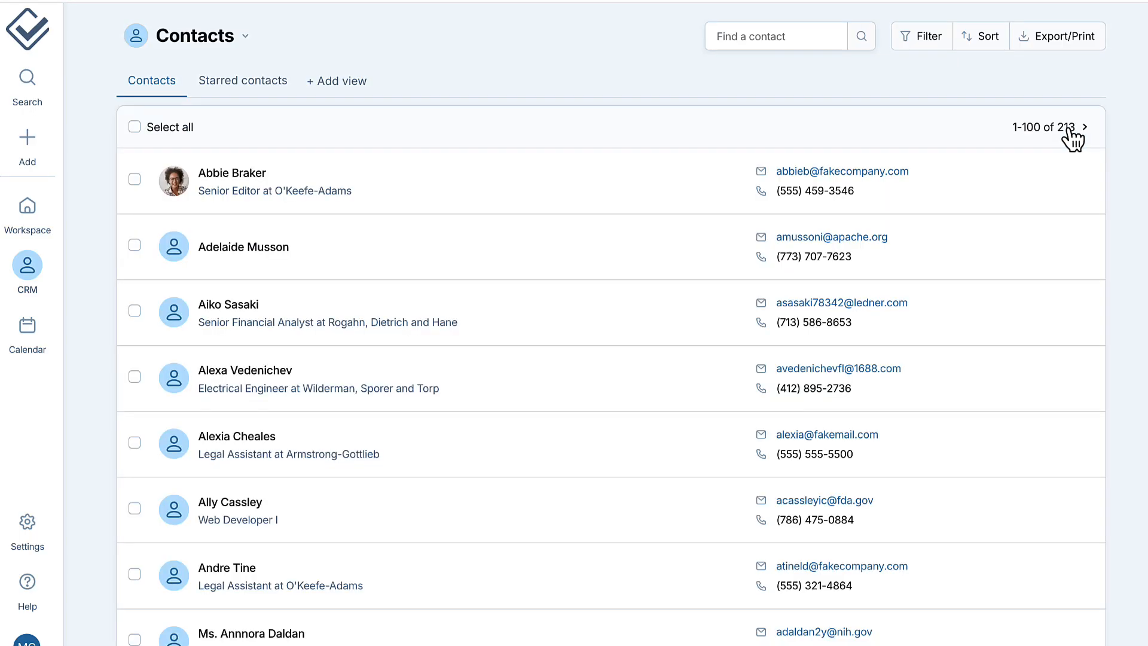
{"action": "left_click", "coordinate": [942, 37]}
{"action": "left_click", "coordinate": [945, 200]}
{"action": "left_click", "coordinate": [503, 173]}
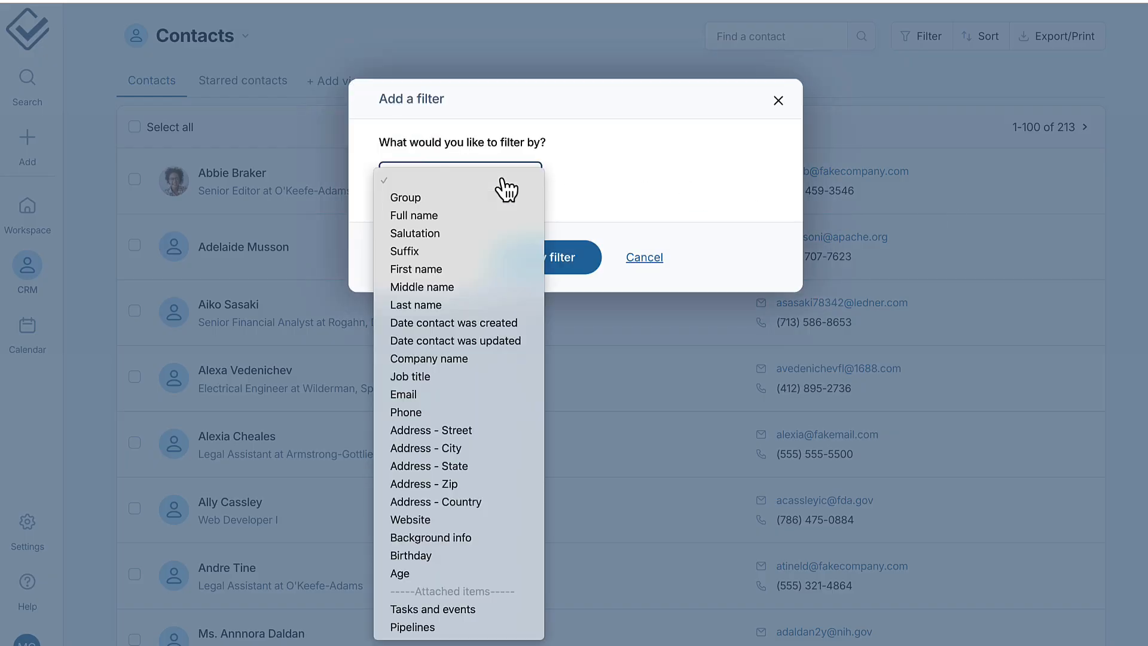
{"action": "left_click", "coordinate": [500, 556]}
{"action": "left_click", "coordinate": [570, 293]}
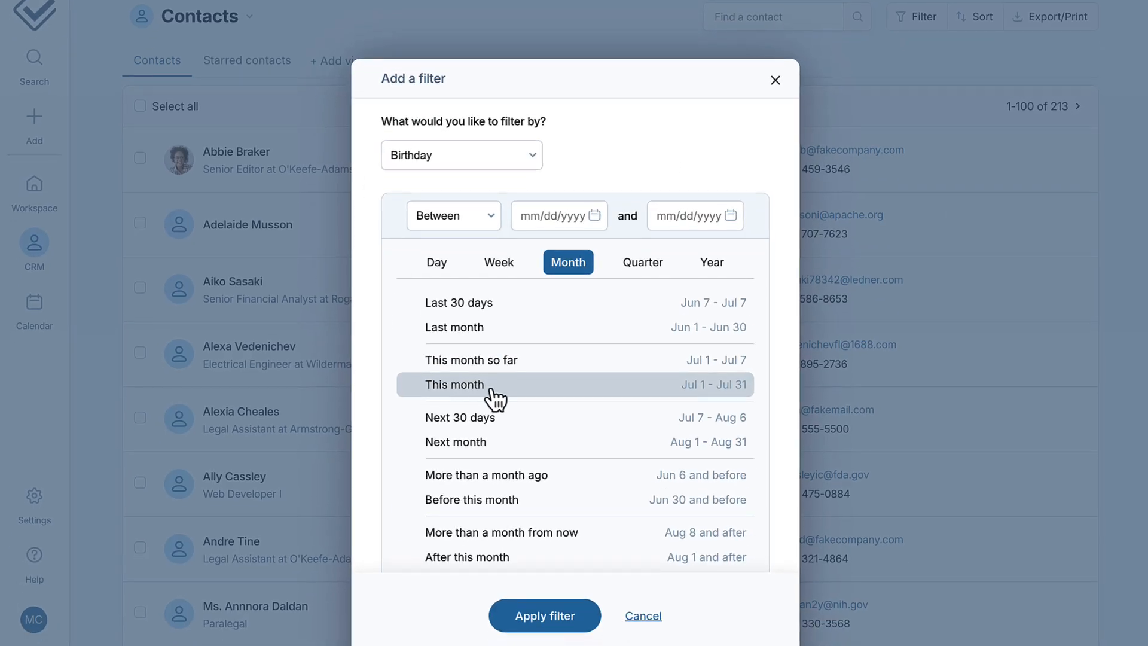
{"action": "left_click", "coordinate": [492, 392]}
{"action": "left_click", "coordinate": [589, 616]}
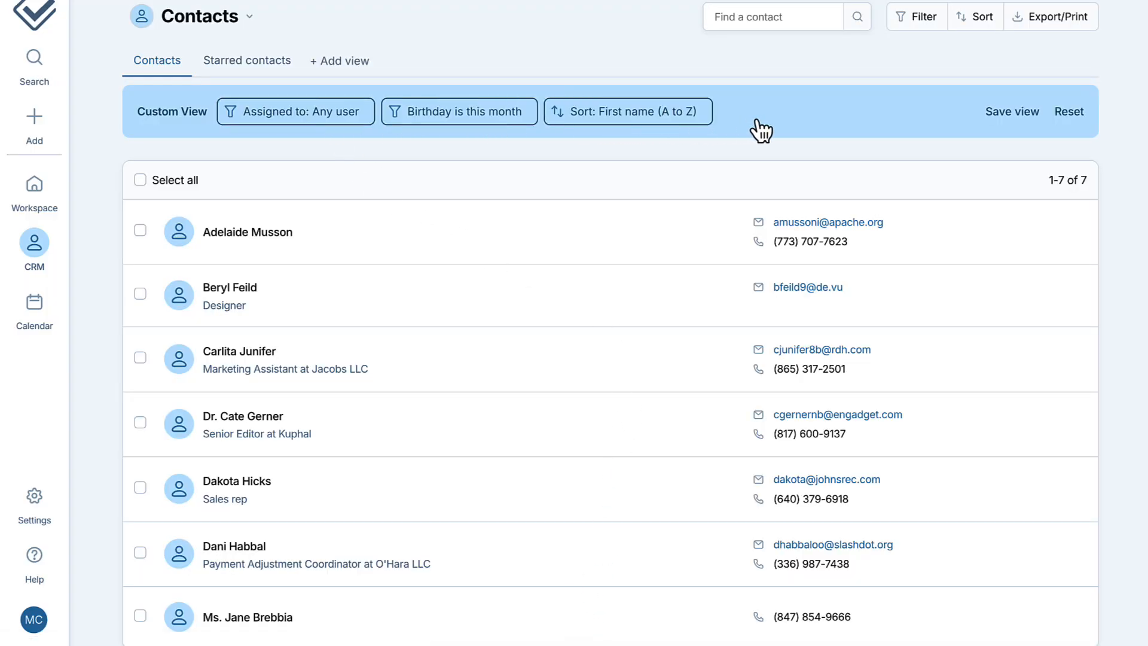
{"action": "left_click", "coordinate": [524, 133]}
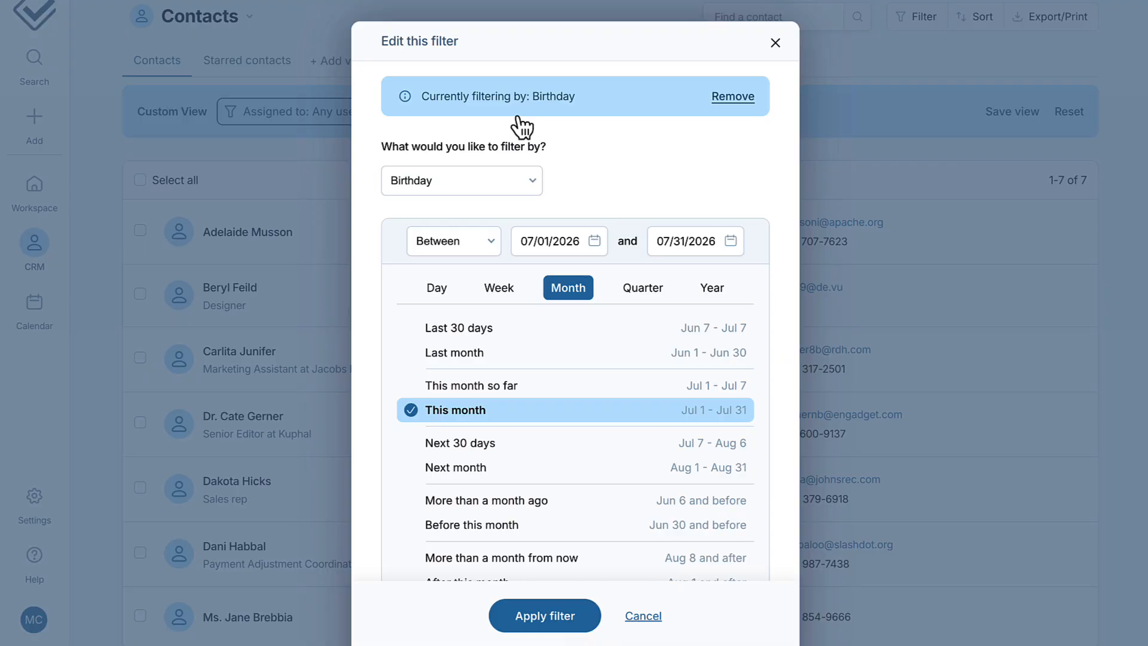
{"action": "left_click", "coordinate": [774, 43]}
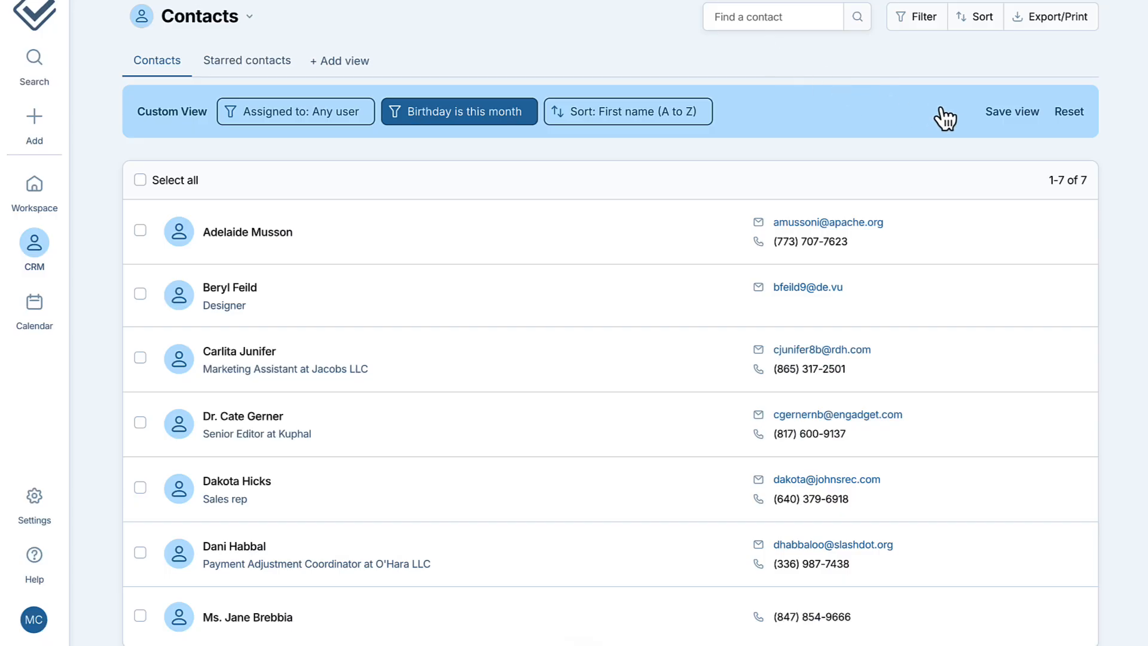
Save the filtered contacts list as a new view named This month's birthdays
{"action": "left_click", "coordinate": [993, 119]}
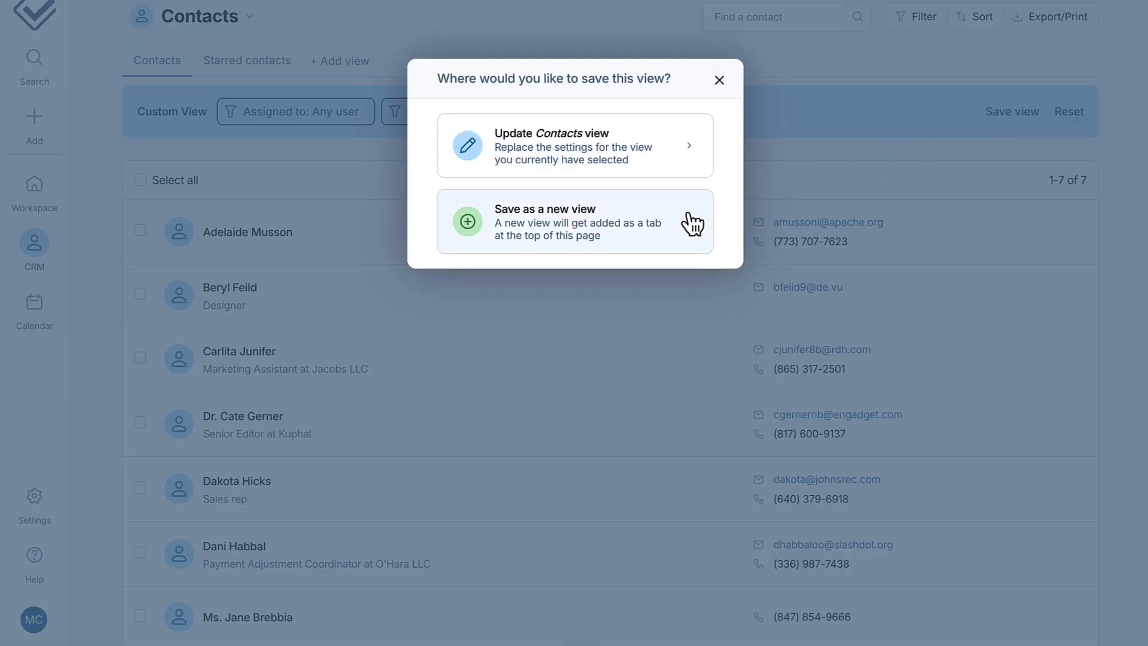
{"action": "left_click", "coordinate": [691, 223]}
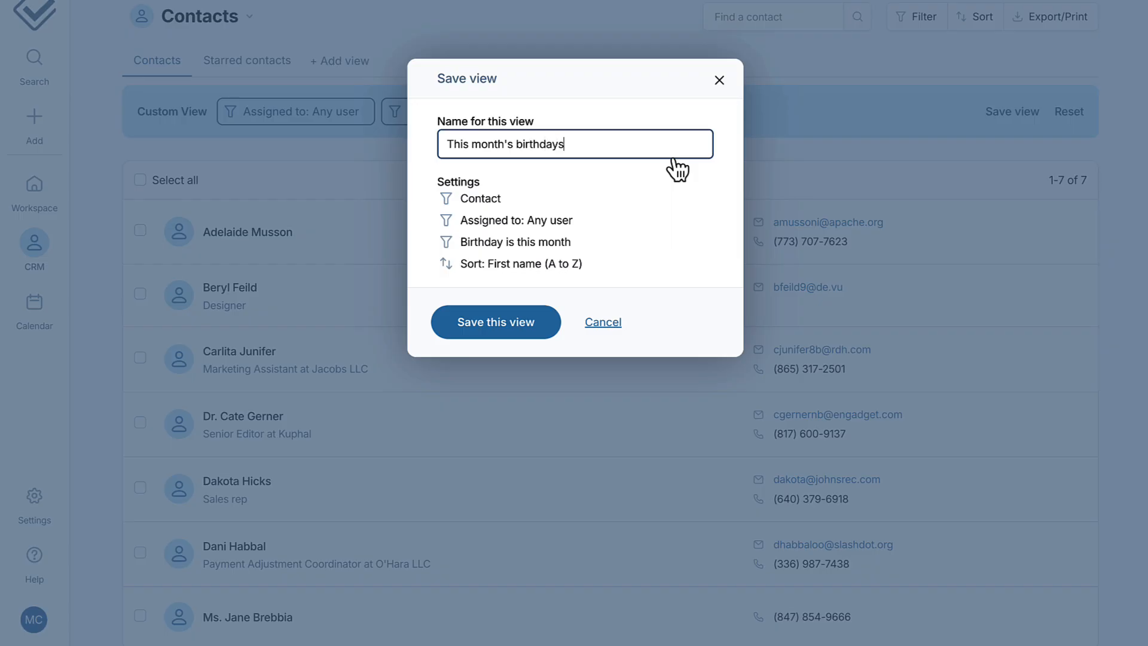
{"action": "left_click", "coordinate": [534, 321]}
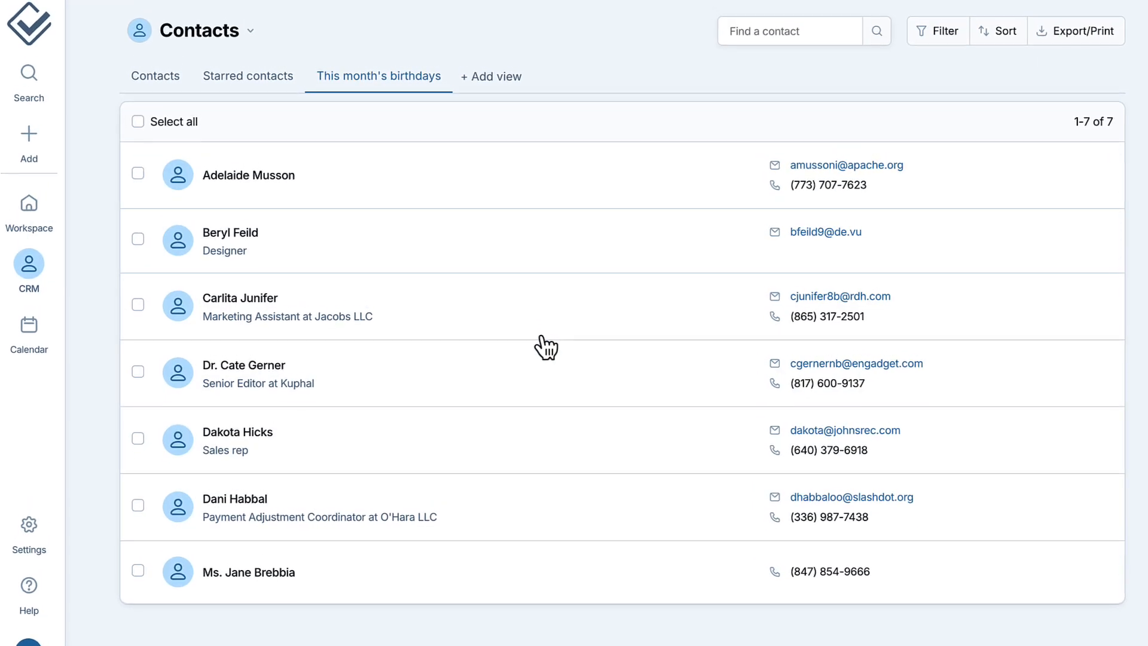
Export the contacts in the This month's birthdays view
{"action": "left_click", "coordinate": [1079, 37]}
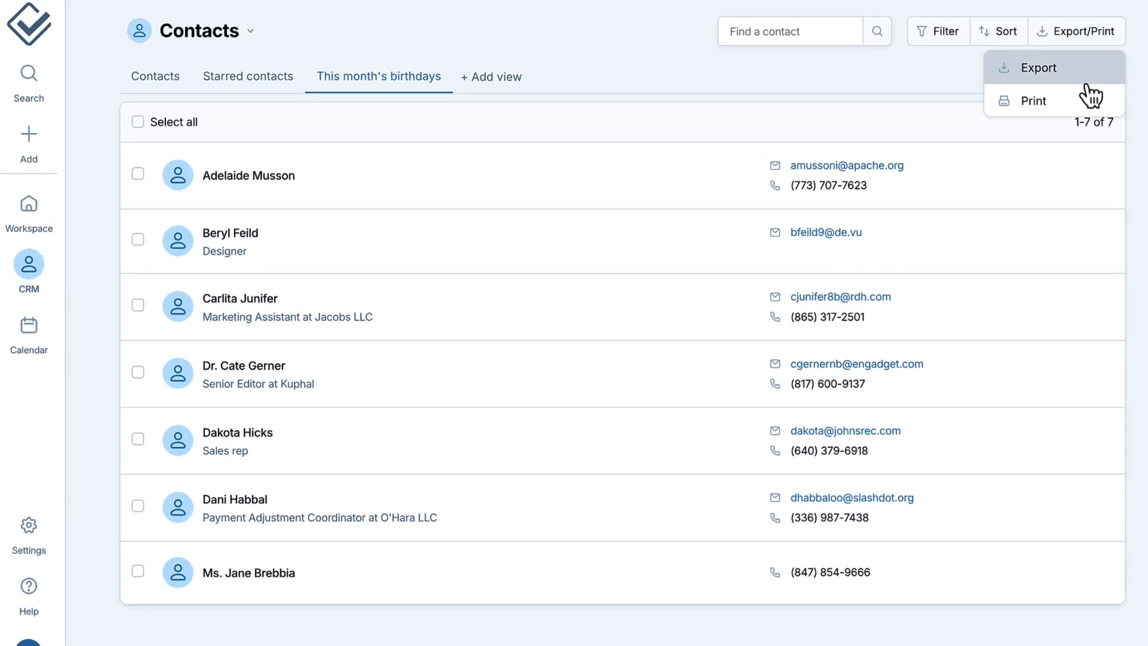
{"action": "left_click", "coordinate": [1085, 72]}
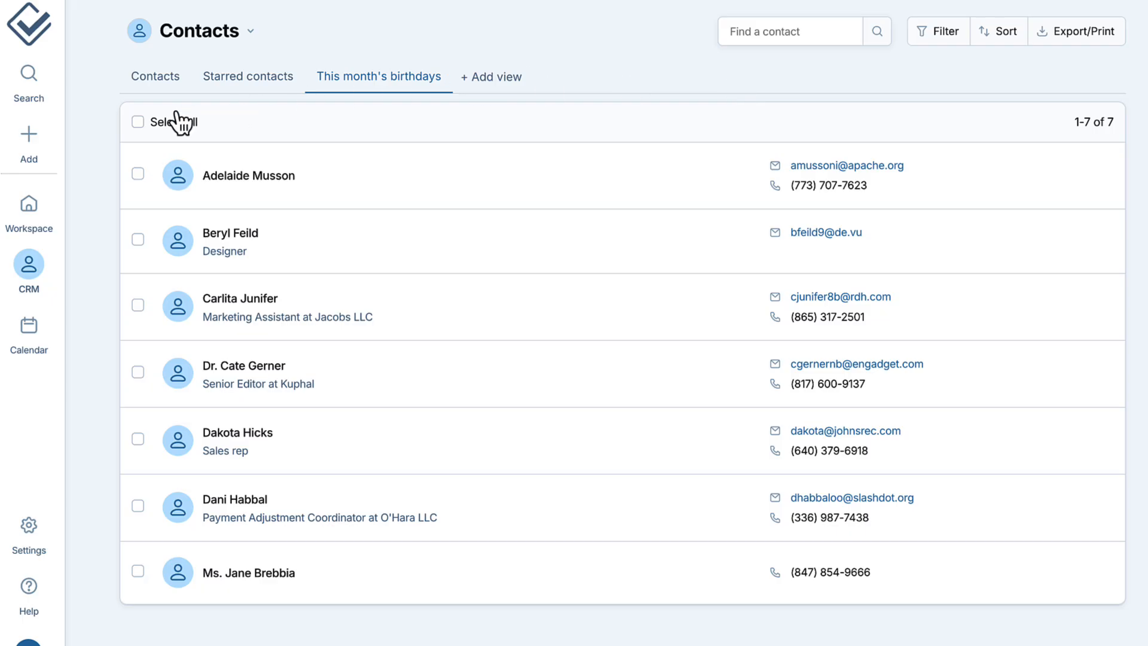
Select all contacts in the This month's birthdays view and check which items can be bulk attached to them
{"action": "left_click", "coordinate": [138, 122]}
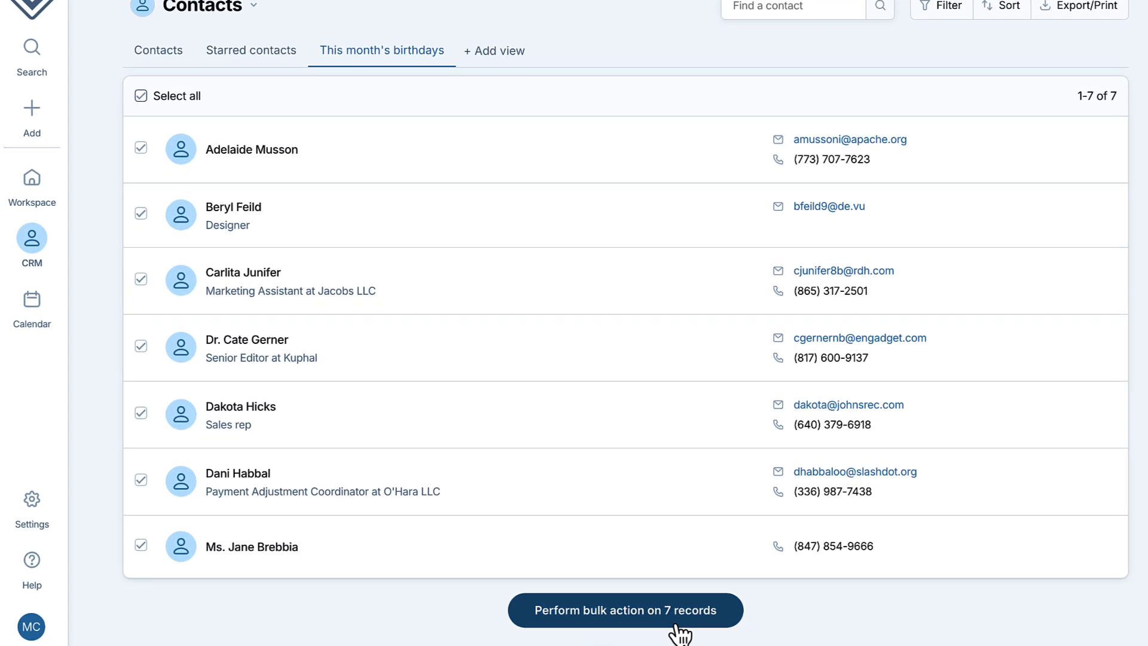
{"action": "left_click", "coordinate": [589, 637]}
{"action": "left_click", "coordinate": [658, 164]}
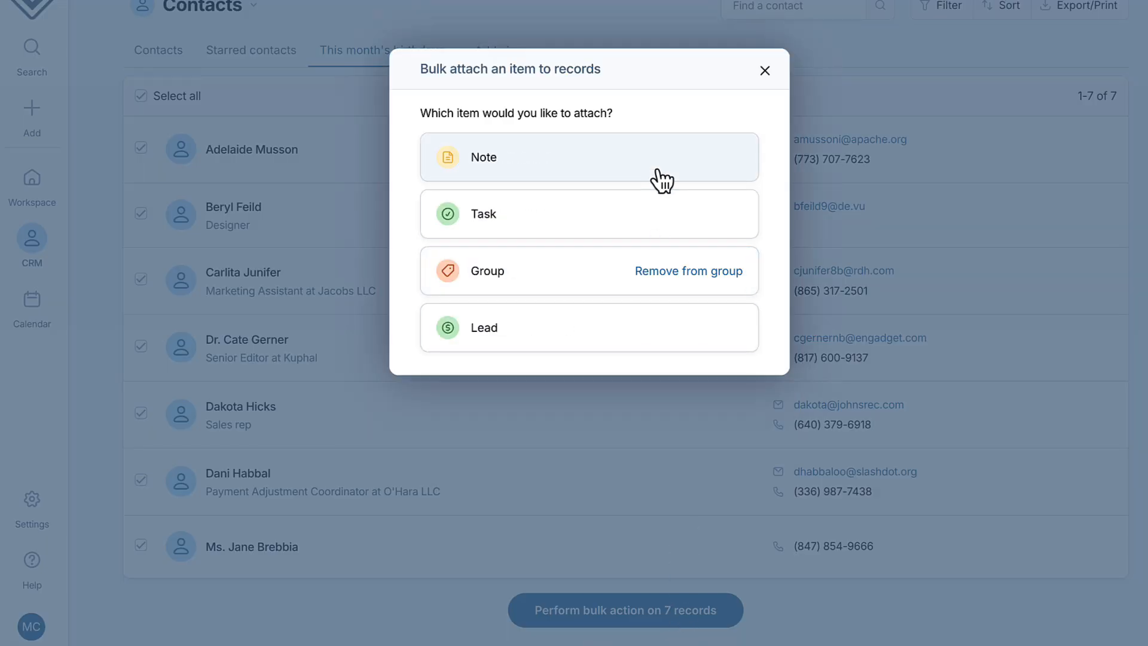
{"action": "left_click", "coordinate": [764, 72]}
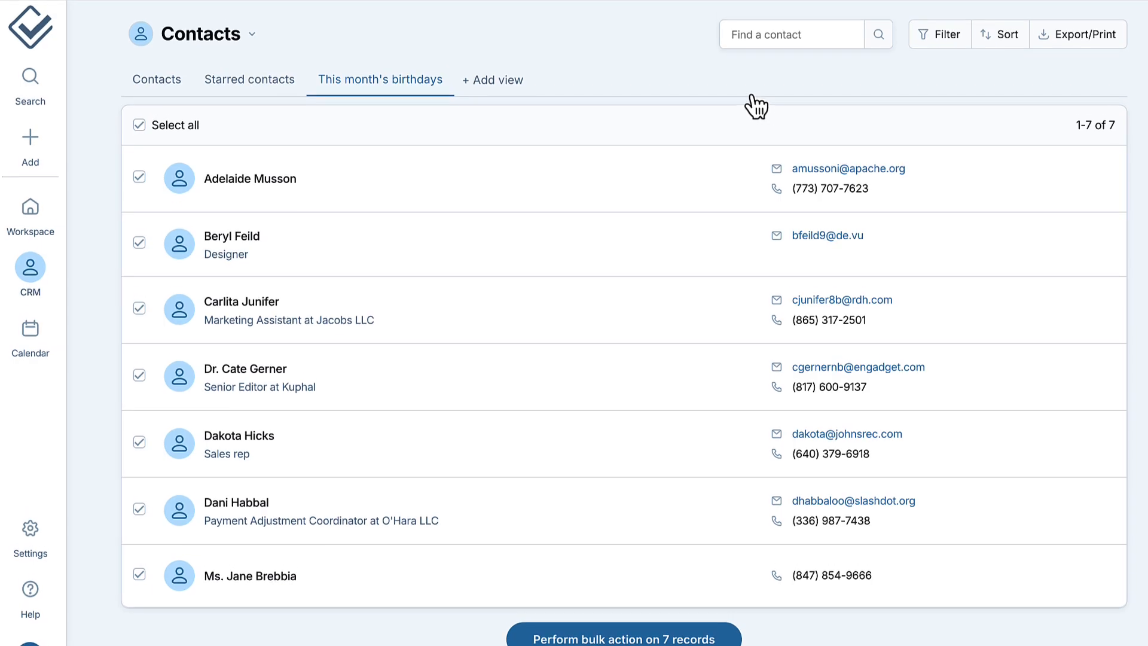
Switch to the companies list and view the settings for adding a new view without saving one
{"action": "left_click", "coordinate": [252, 45]}
{"action": "left_click", "coordinate": [248, 103]}
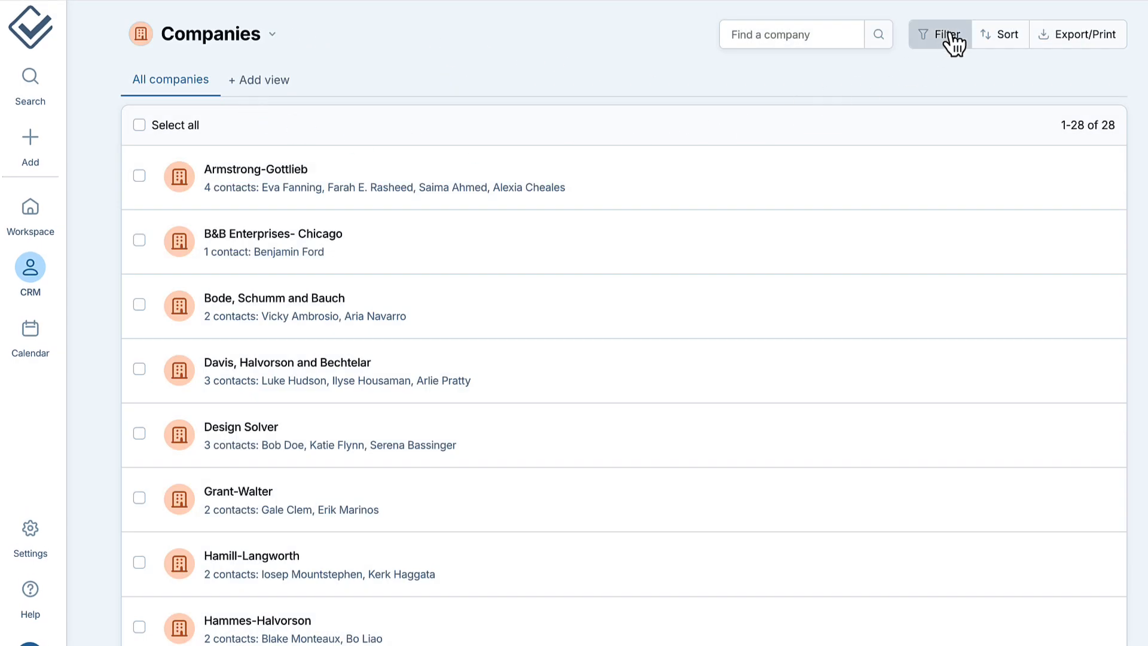
{"action": "left_click", "coordinate": [280, 82]}
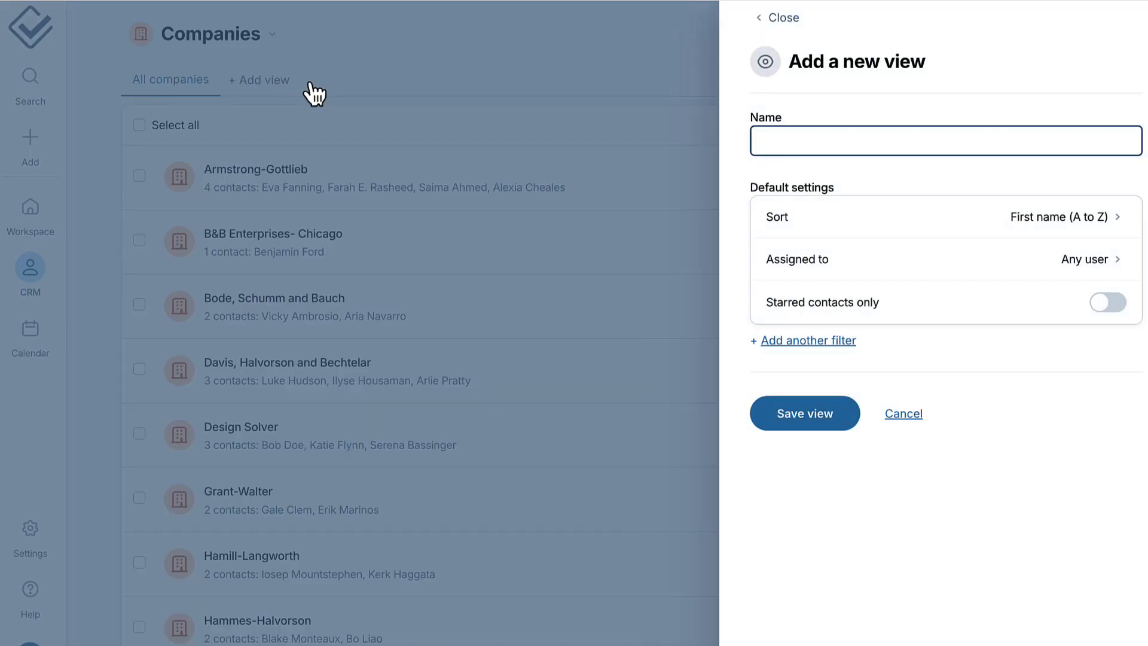
{"action": "left_click", "coordinate": [792, 18]}
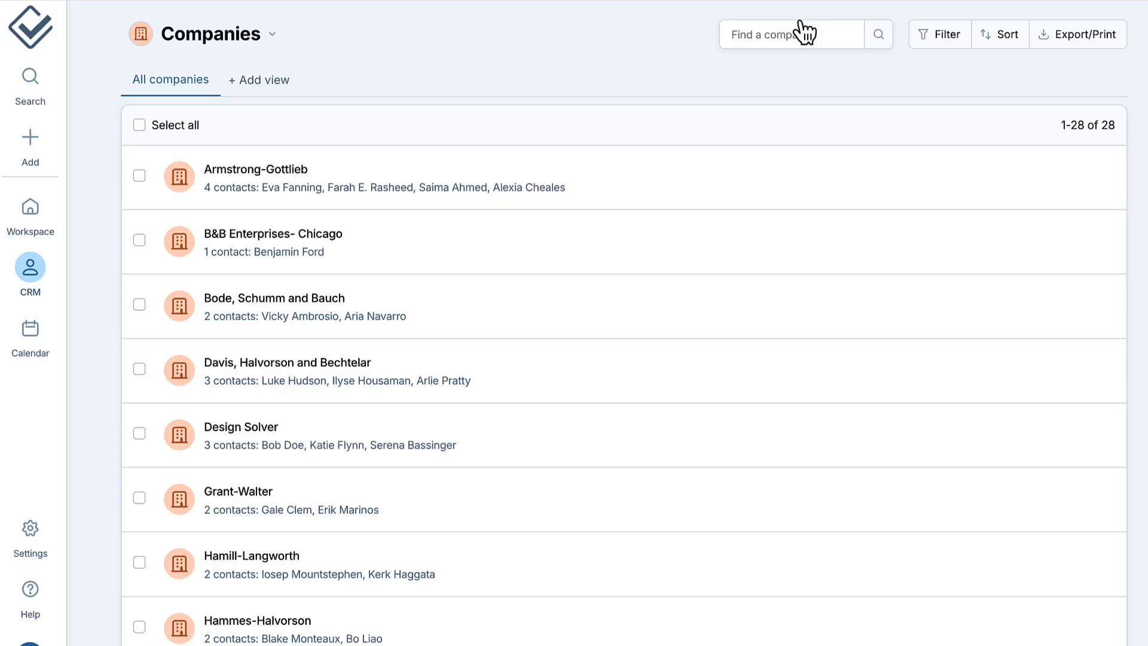
Open the leads board and filter it to leads whose source is Website
{"action": "mouse_move", "coordinate": [40, 263]}
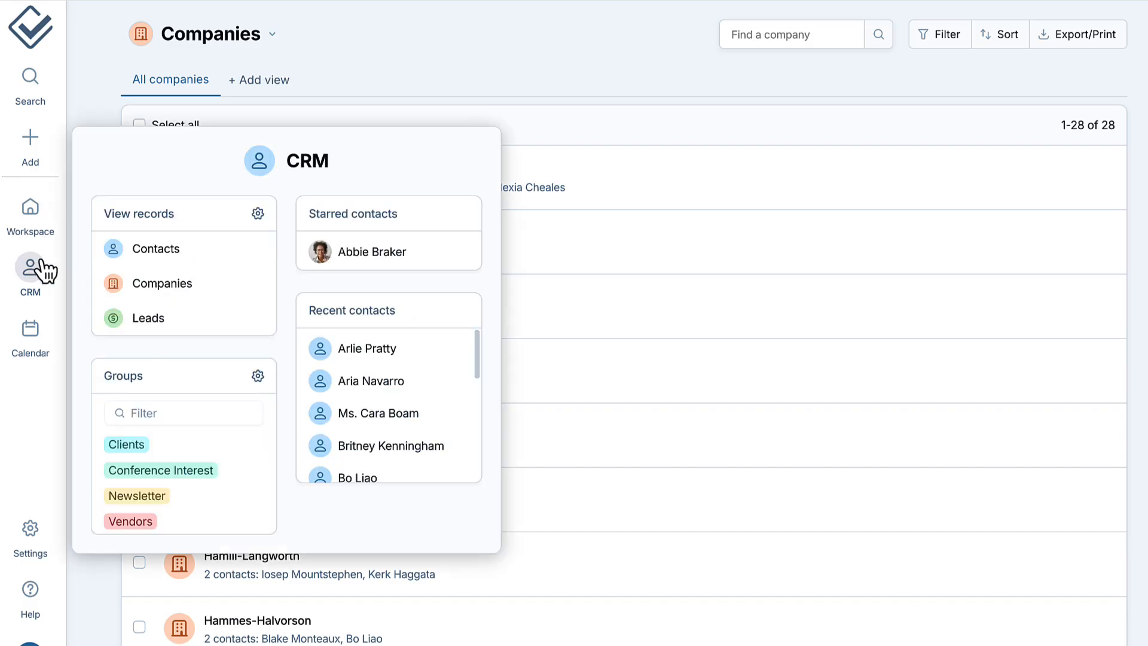
{"action": "left_click", "coordinate": [185, 332]}
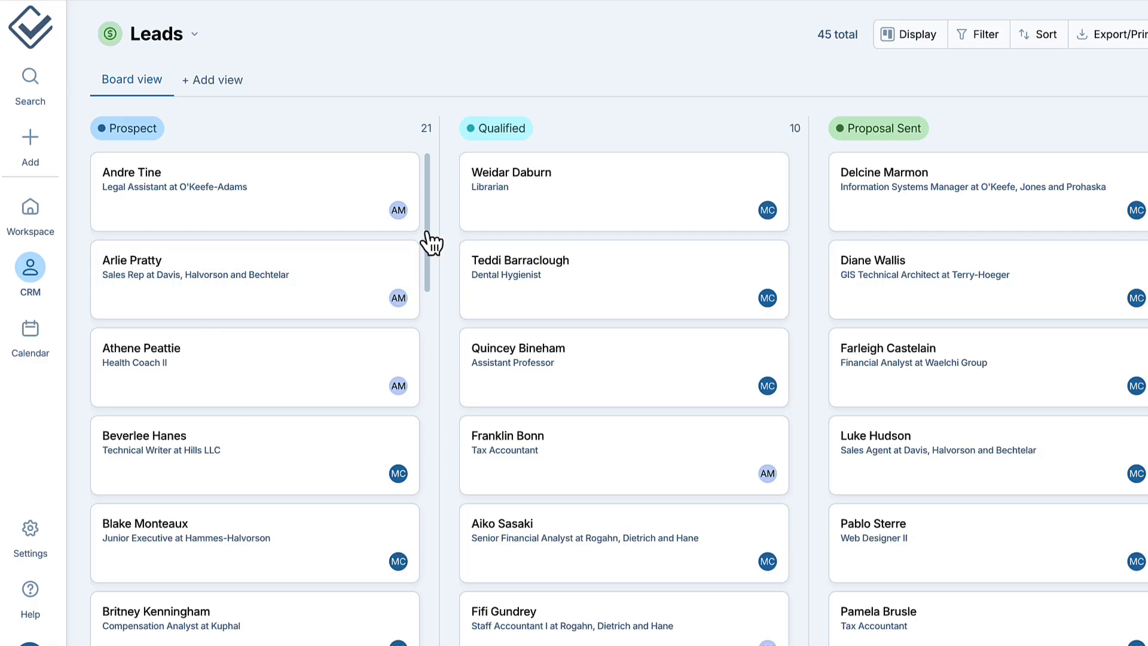
{"action": "left_click_drag", "start_coordinate": [430, 243], "coordinate": [428, 216]}
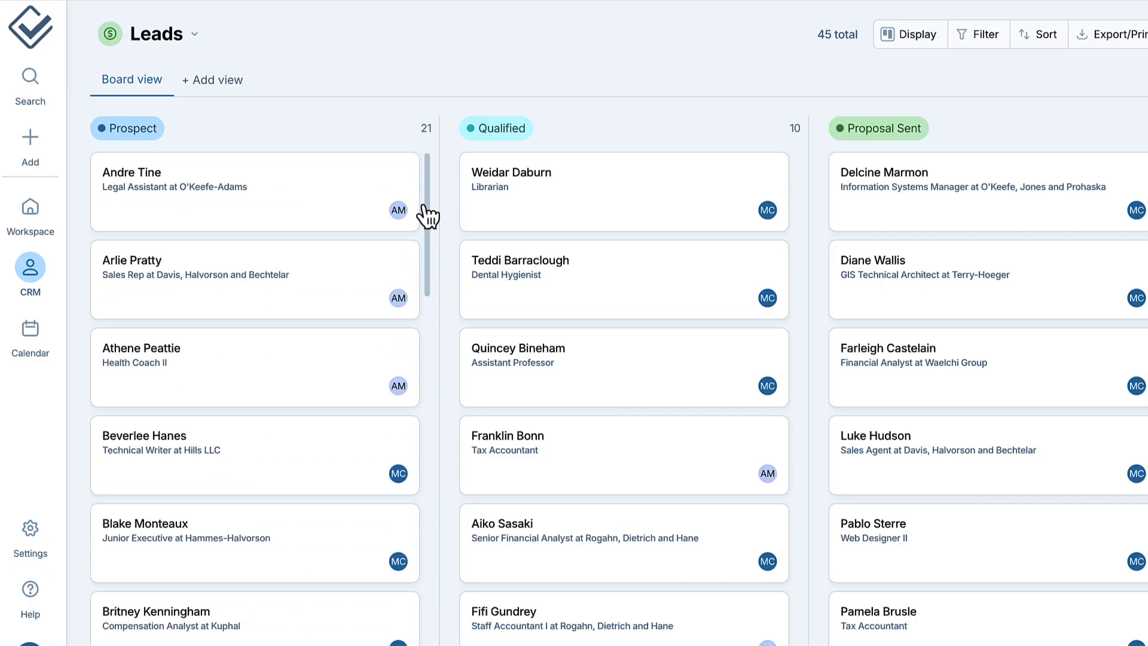
{"action": "left_click", "coordinate": [981, 37]}
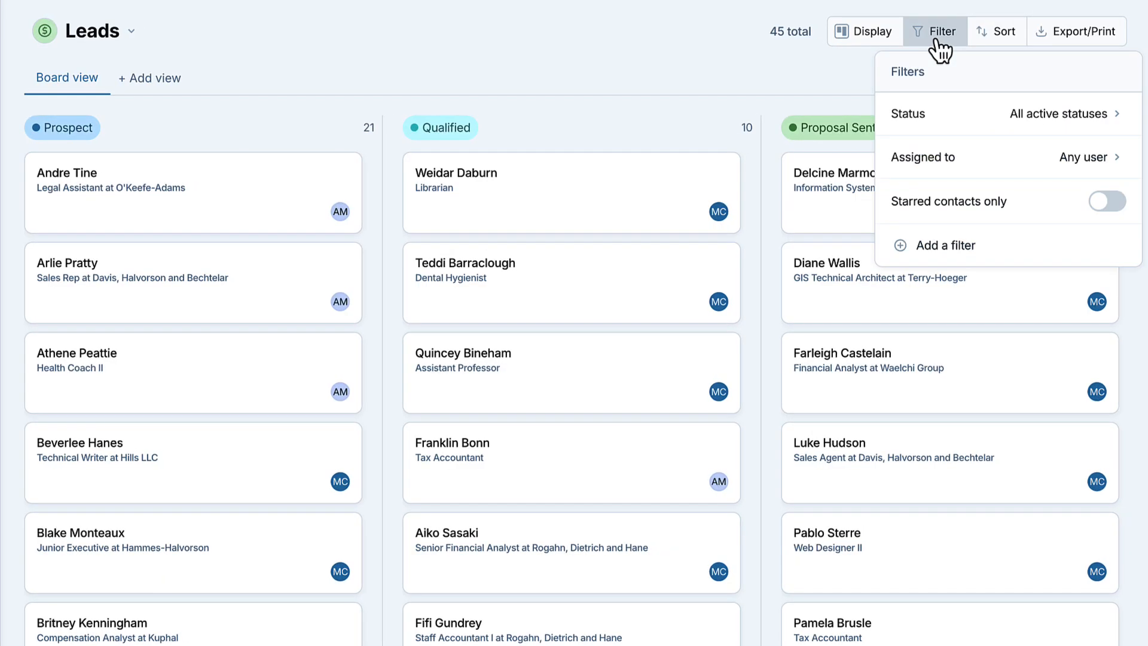
{"action": "left_click", "coordinate": [964, 246]}
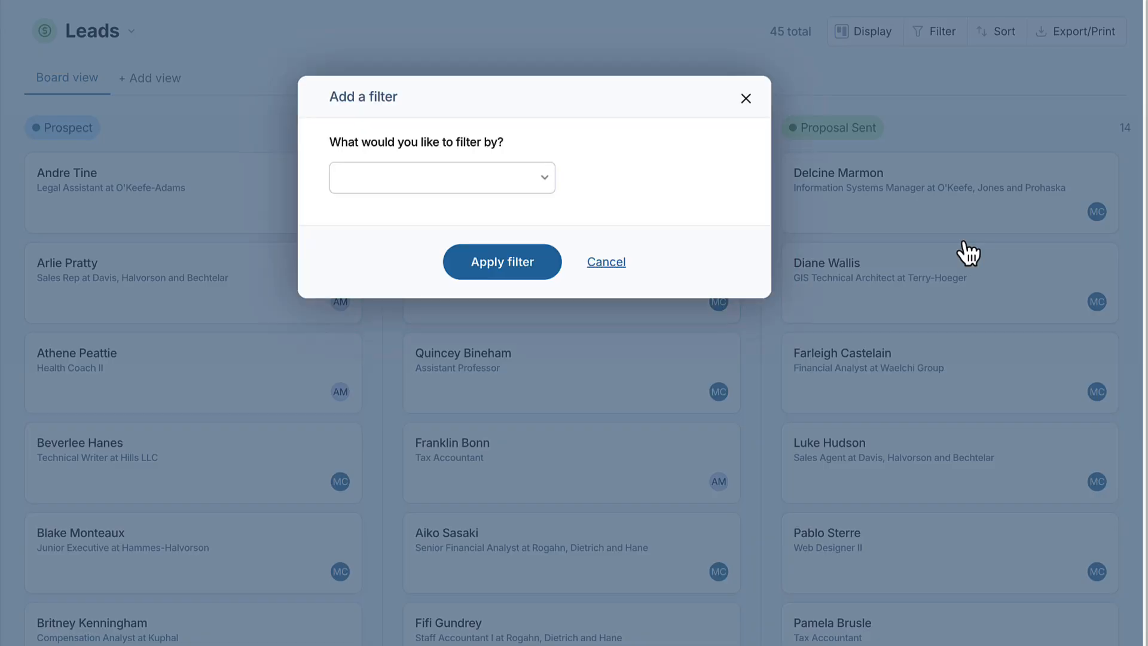
{"action": "left_click", "coordinate": [508, 179]}
{"action": "left_click", "coordinate": [502, 258]}
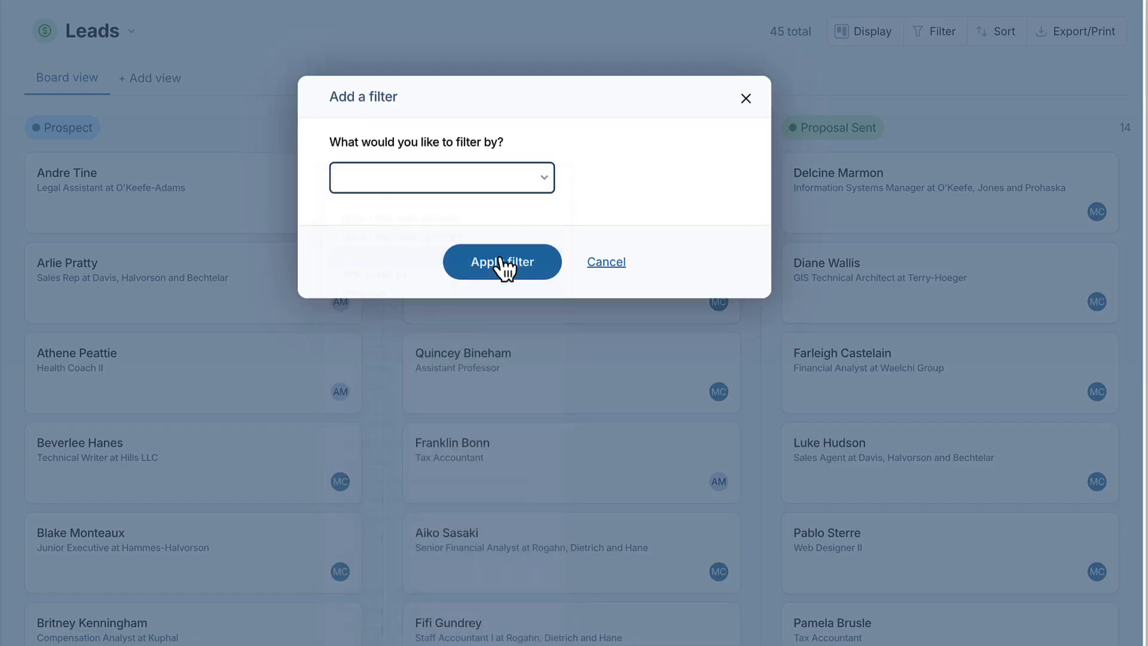
{"action": "left_click", "coordinate": [501, 258]}
{"action": "left_click", "coordinate": [503, 281]}
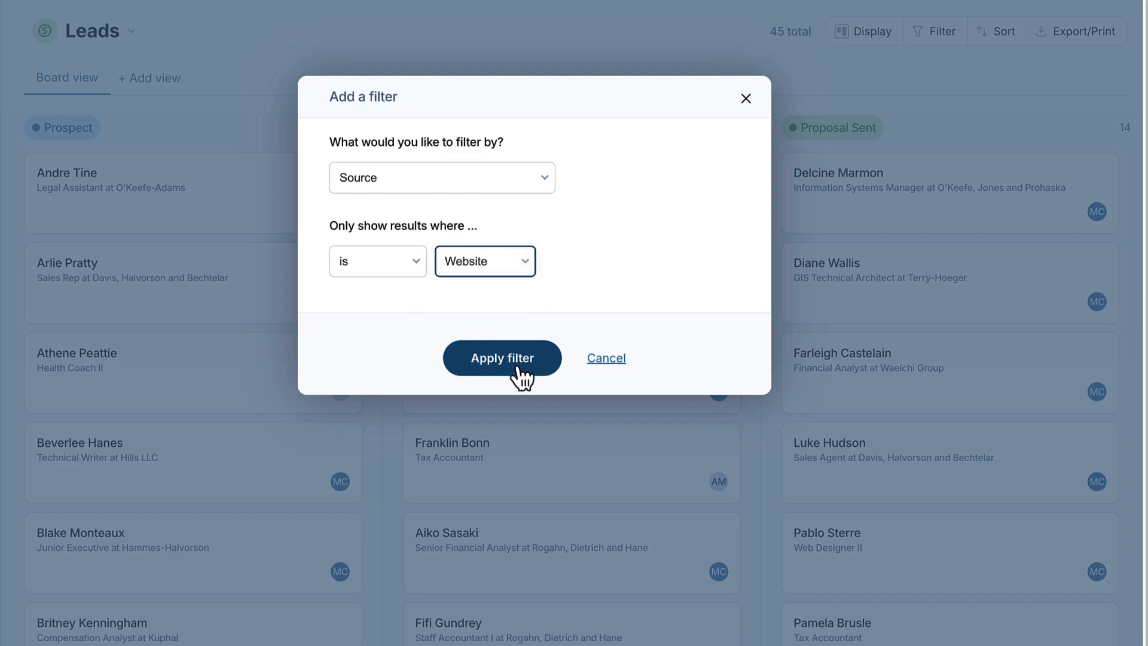
{"action": "left_click", "coordinate": [513, 366]}
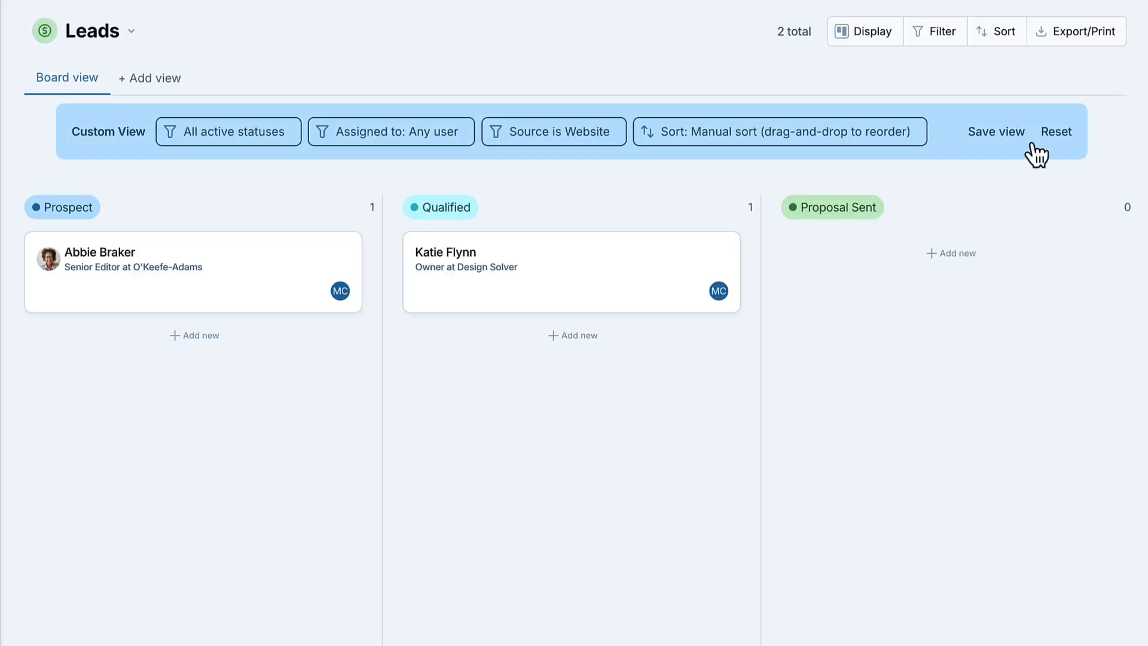
Reset the source filter and filter the leads to the specific status Sale Won (closed)
{"action": "left_click", "coordinate": [1052, 135]}
{"action": "left_click", "coordinate": [938, 33]}
{"action": "left_click", "coordinate": [937, 111]}
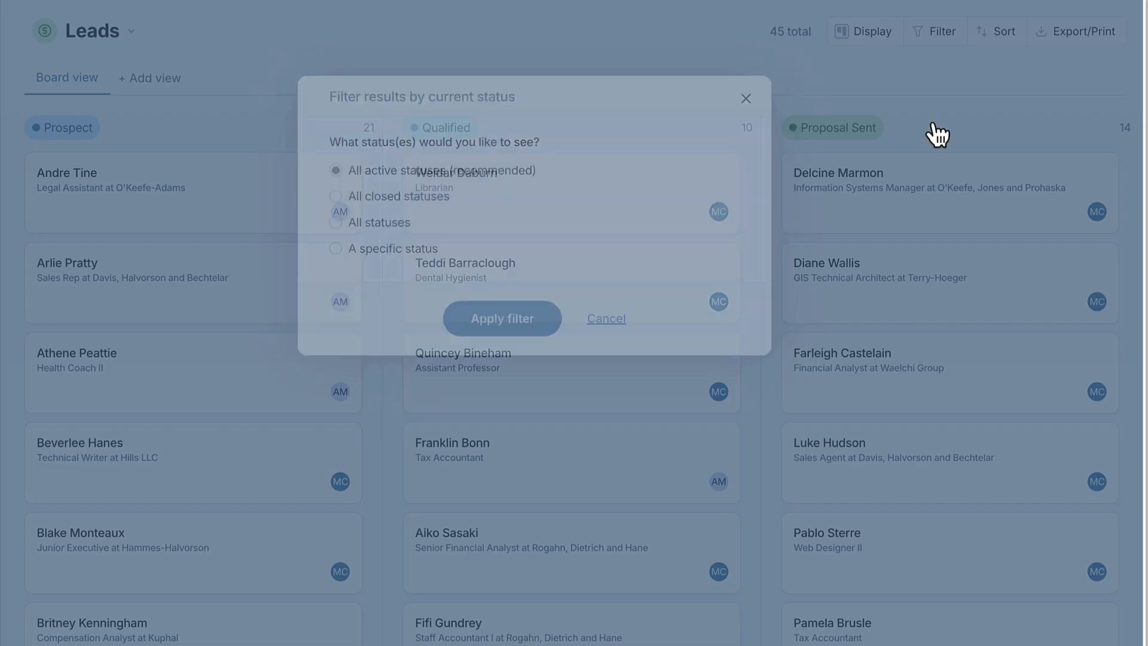
{"action": "left_click", "coordinate": [428, 251]}
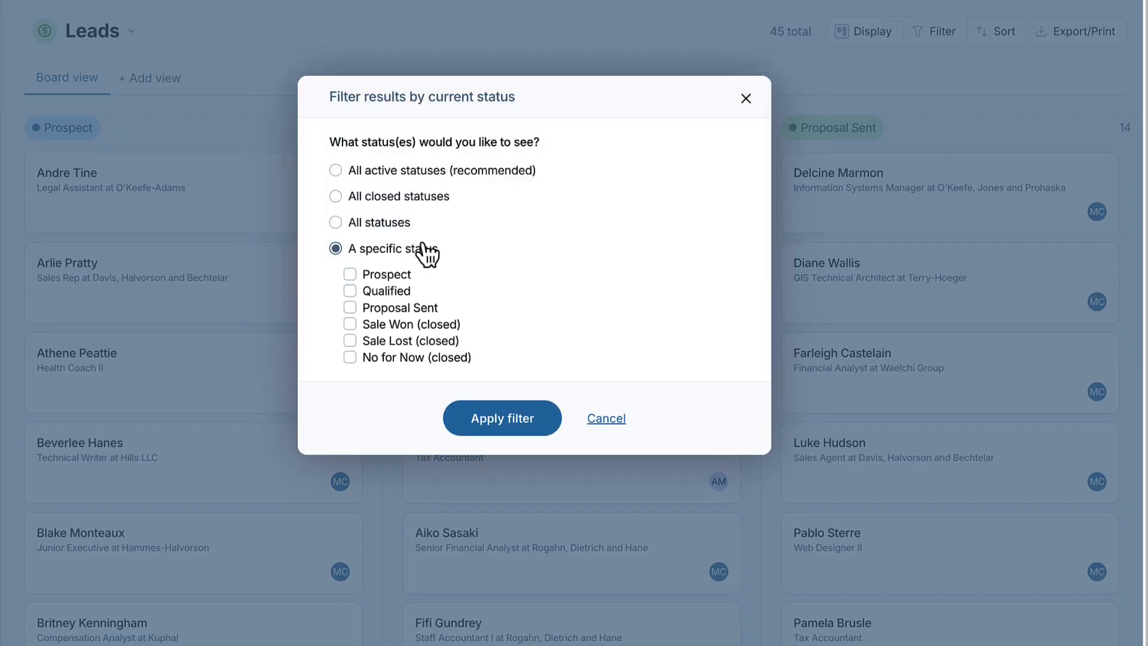
{"action": "left_click", "coordinate": [366, 326]}
{"action": "left_click", "coordinate": [487, 419]}
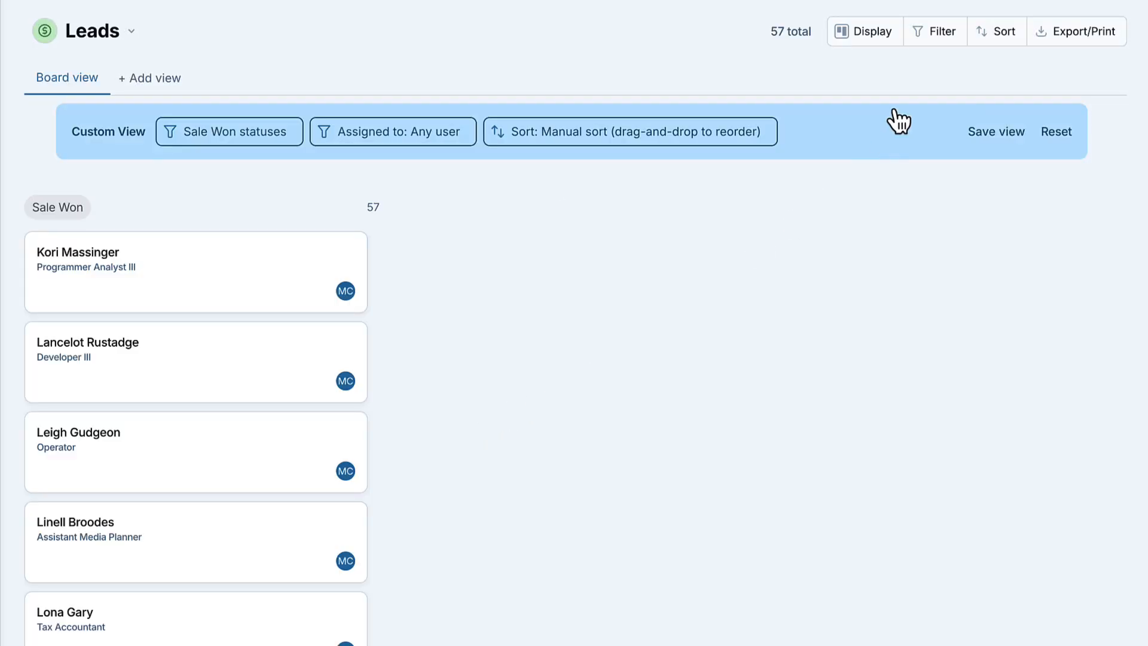
Narrow the Sale Won leads to those assigned to the teammate with the initials AM
{"action": "left_click", "coordinate": [933, 37]}
{"action": "left_click", "coordinate": [936, 170]}
{"action": "left_click", "coordinate": [601, 248]}
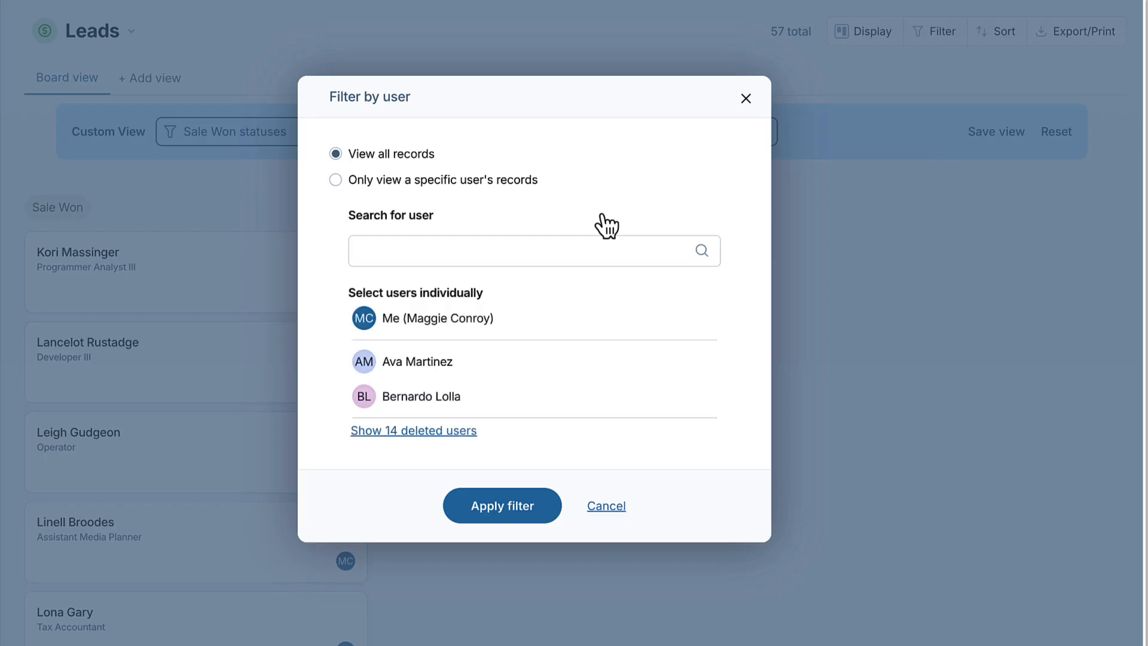
{"action": "left_click", "coordinate": [439, 361]}
{"action": "left_click", "coordinate": [541, 545]}
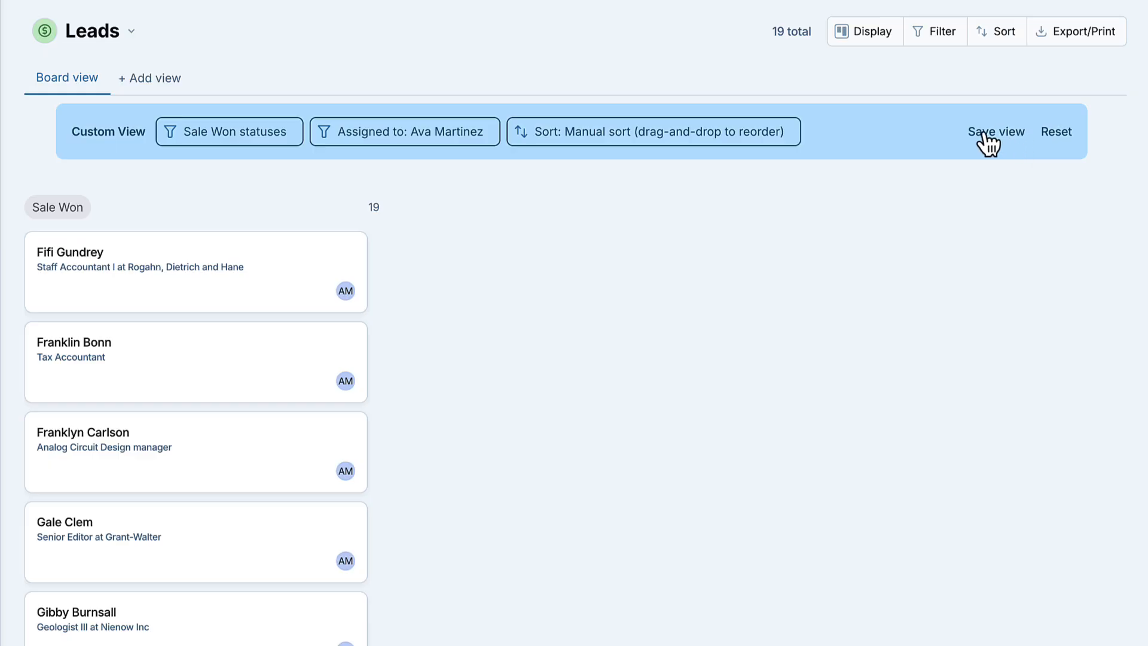
Check the export and print options for the filtered leads, and reset the board's filters
{"action": "left_click", "coordinate": [1070, 37]}
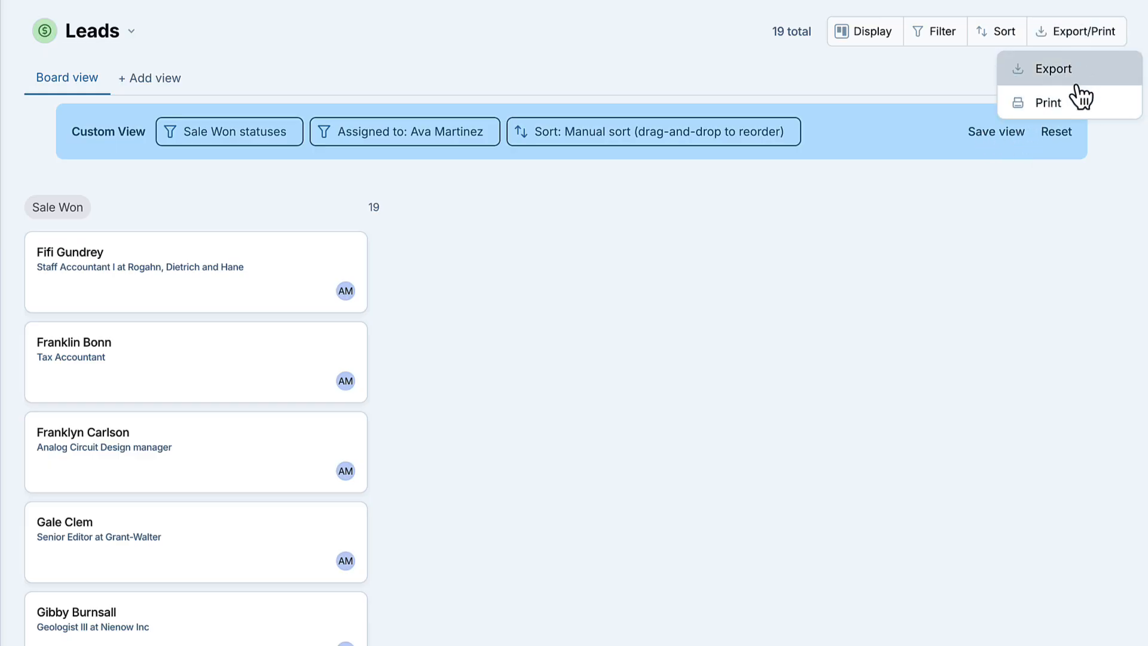
{"action": "left_click", "coordinate": [987, 69]}
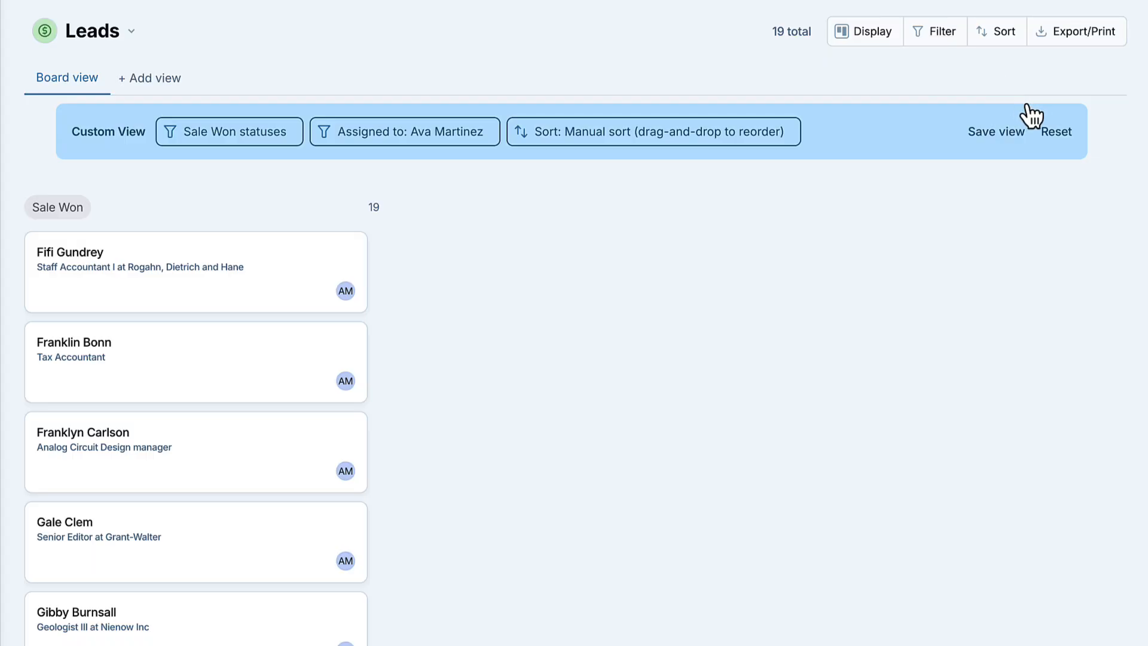
{"action": "left_click", "coordinate": [1059, 134]}
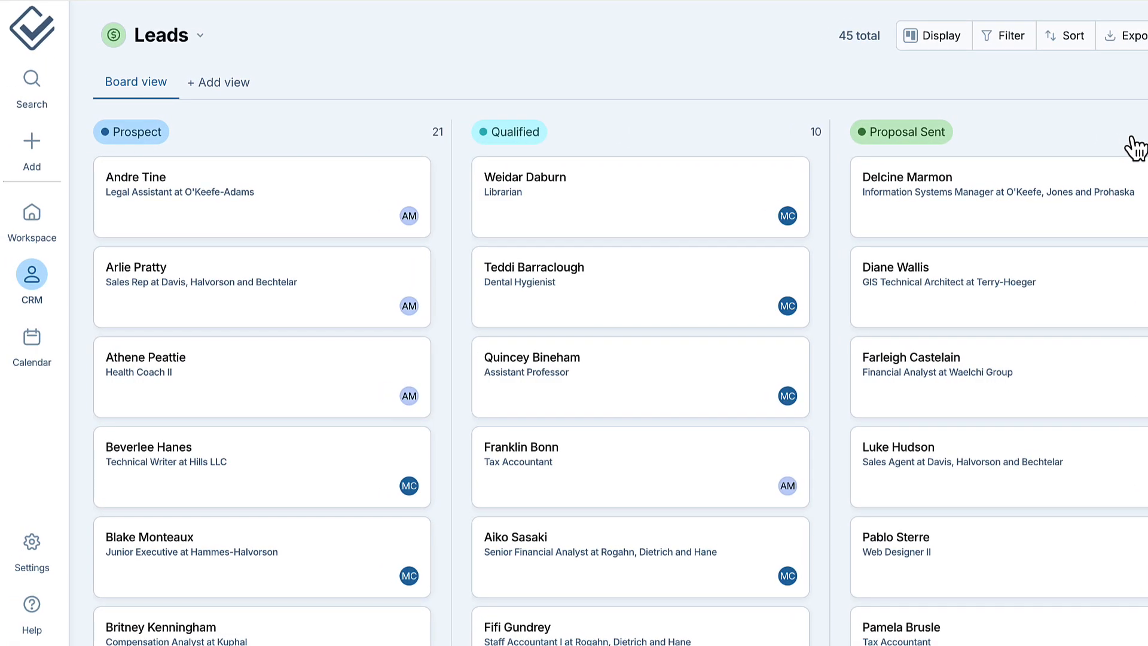
Open the admin settings for customizing the CRM
{"action": "left_click", "coordinate": [31, 544]}
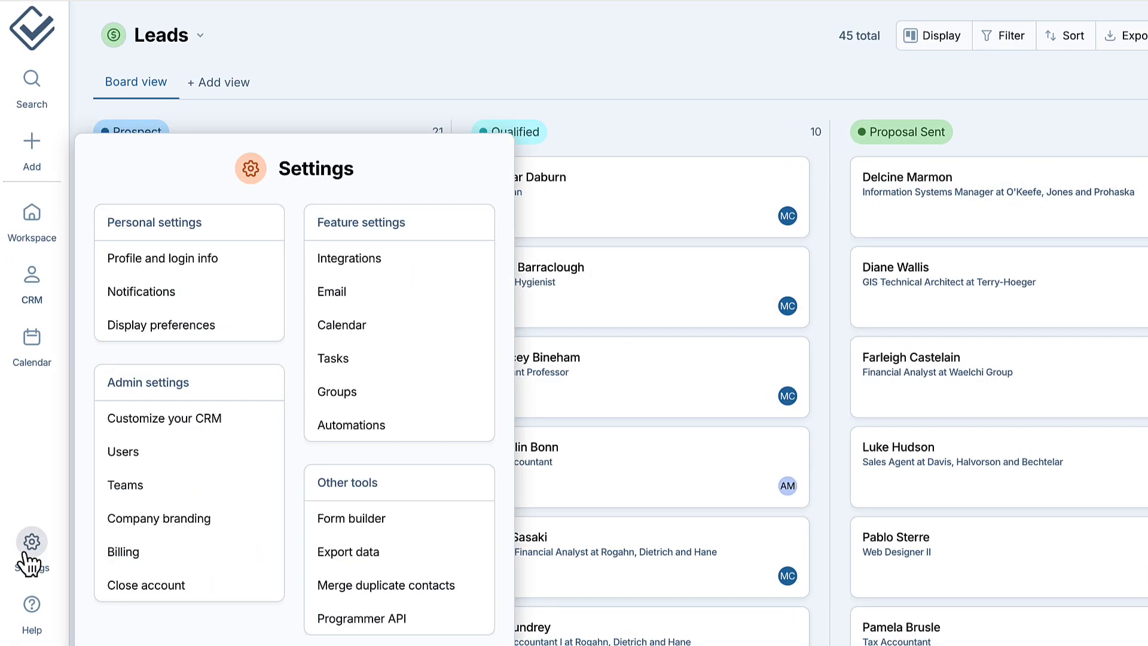
{"action": "left_click", "coordinate": [242, 418]}
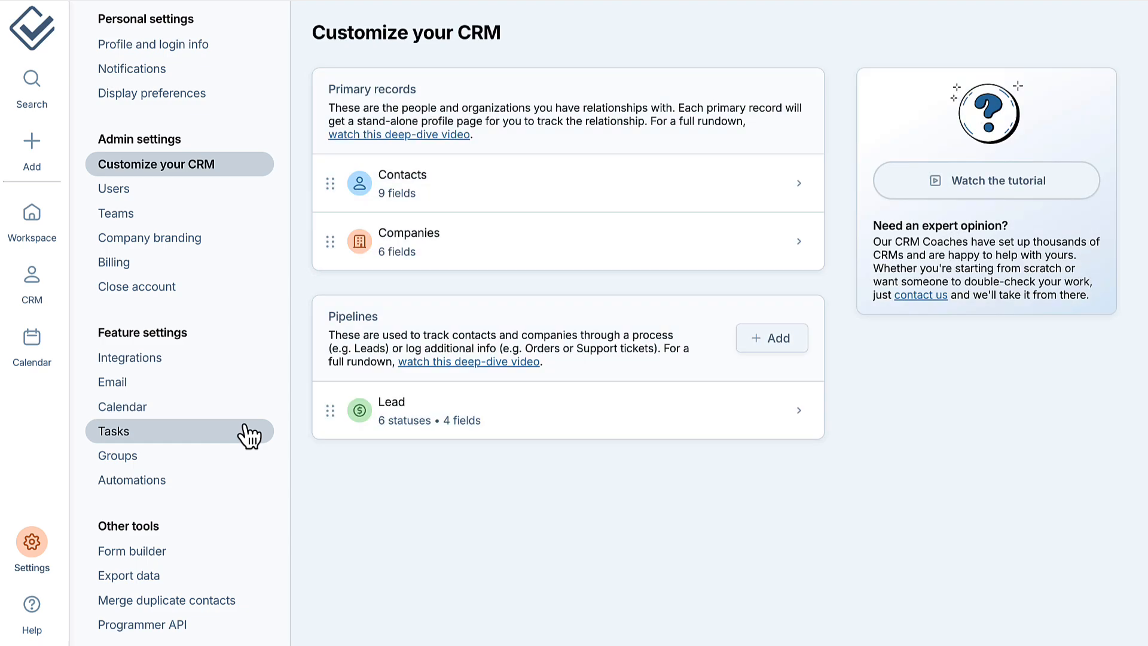